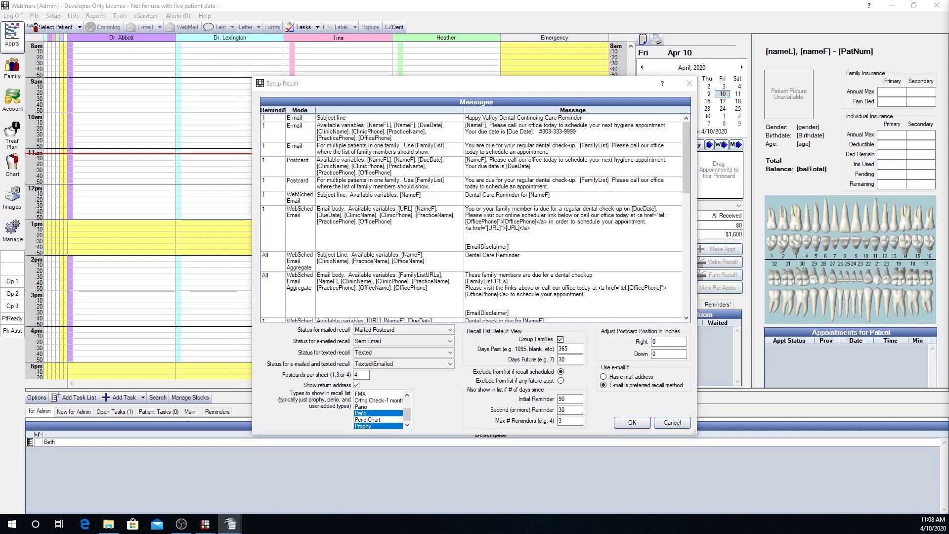
Step: Review the e-mail subject, WebSched Email Aggregate subject, and e-mail and postcard reminder message texts
click(276, 121)
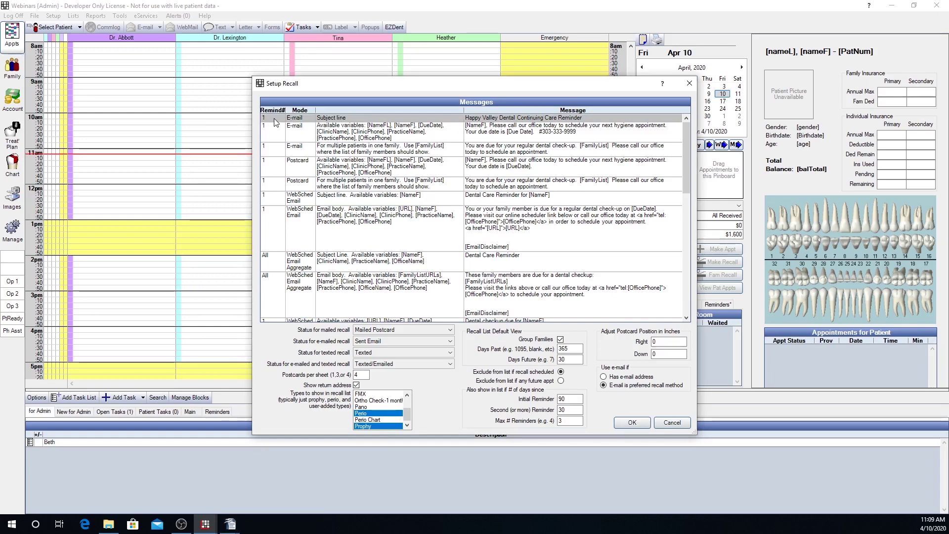
click(270, 259)
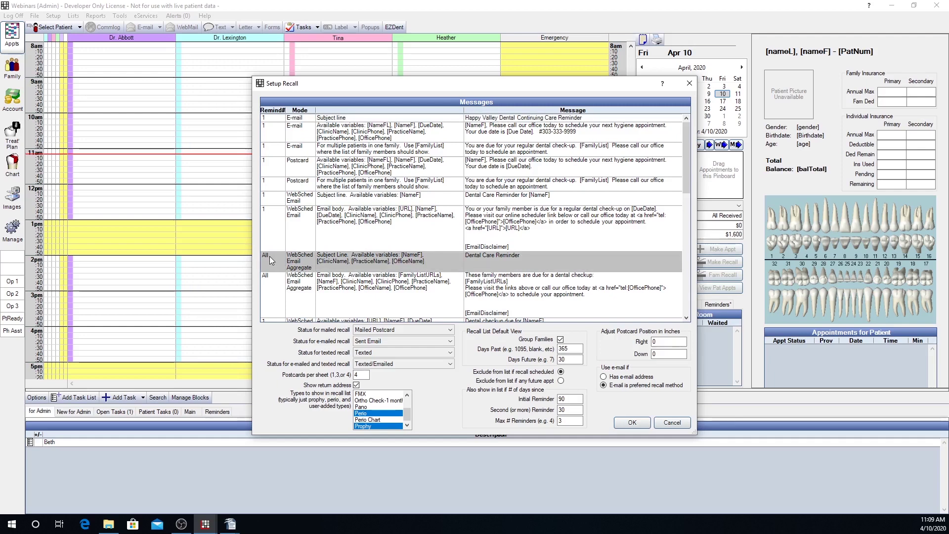
click(308, 134)
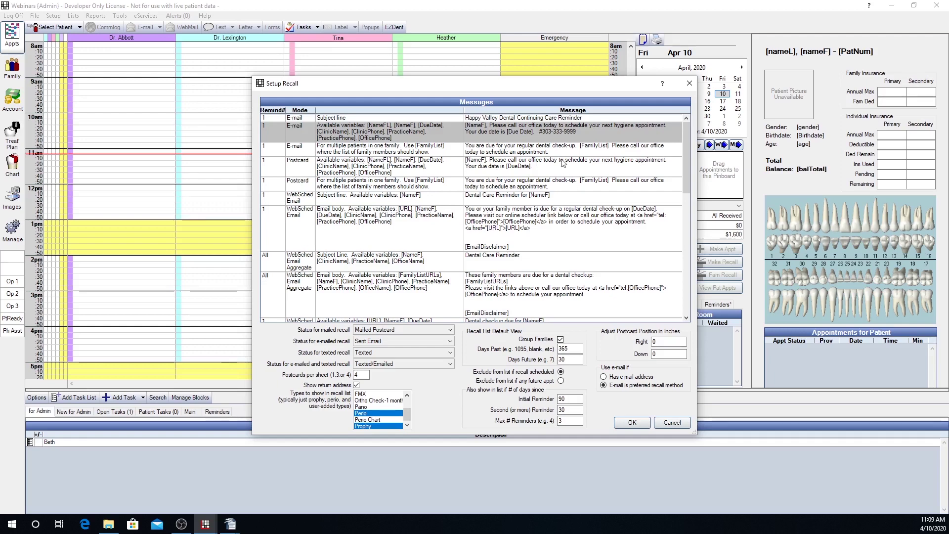
double_click(556, 137)
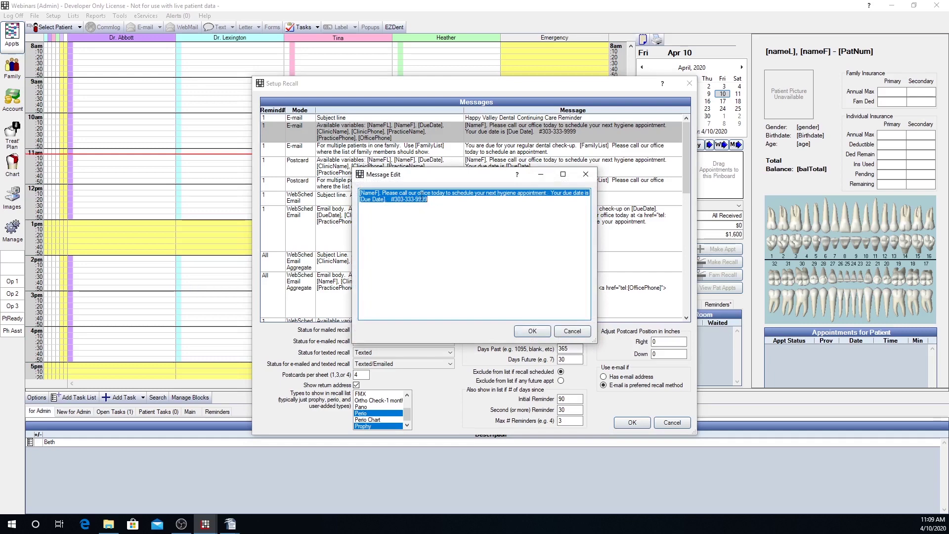
click(532, 332)
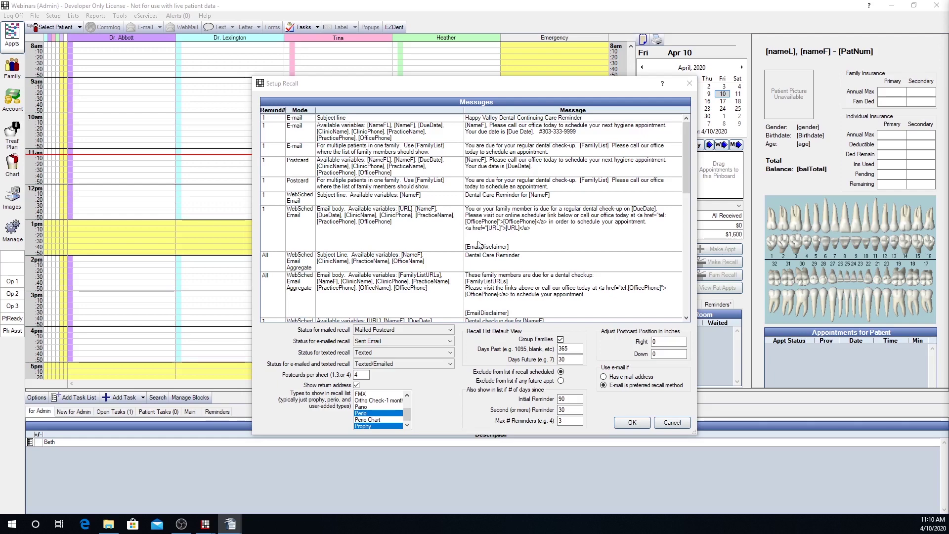
double_click(502, 173)
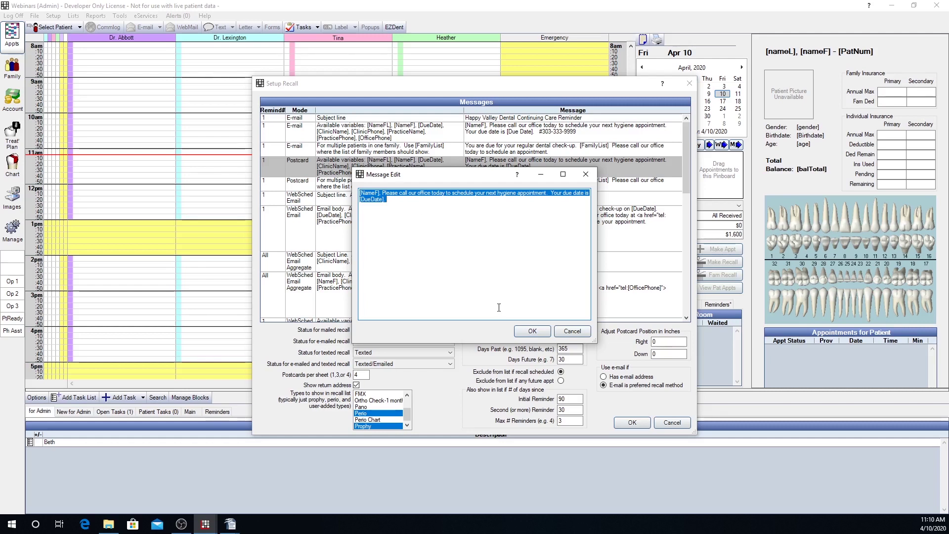
click(530, 331)
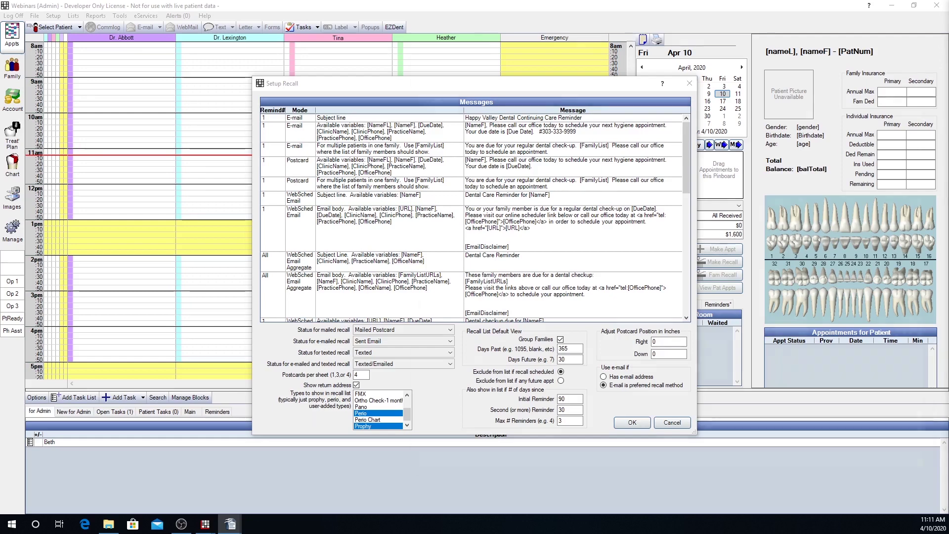
Step: Bring up the Setup Recall manual page with F1, highlight its Available variables, then minimize Chrome
key(F1)
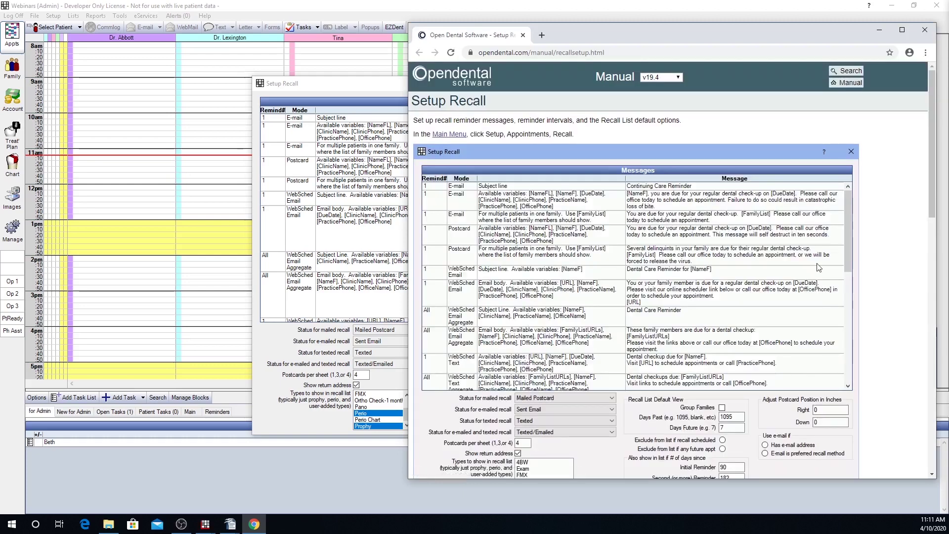
scroll(882, 214, down, 2)
scroll(881, 214, down, 2)
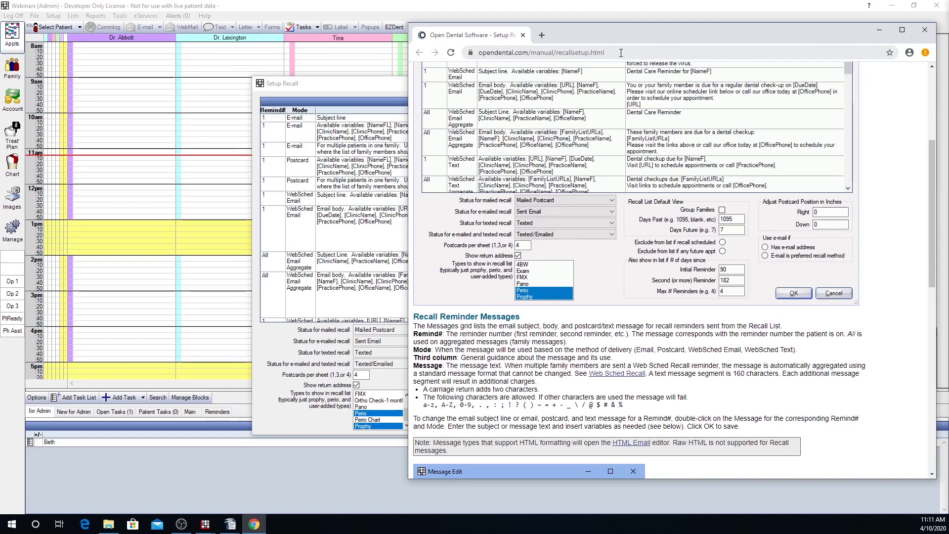
scroll(638, 387, down, 5)
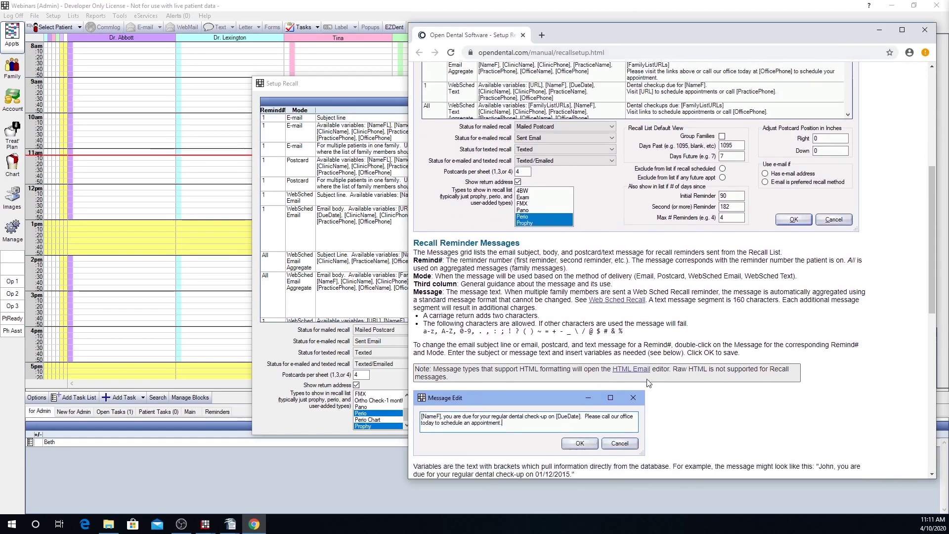
scroll(648, 382, down, 1)
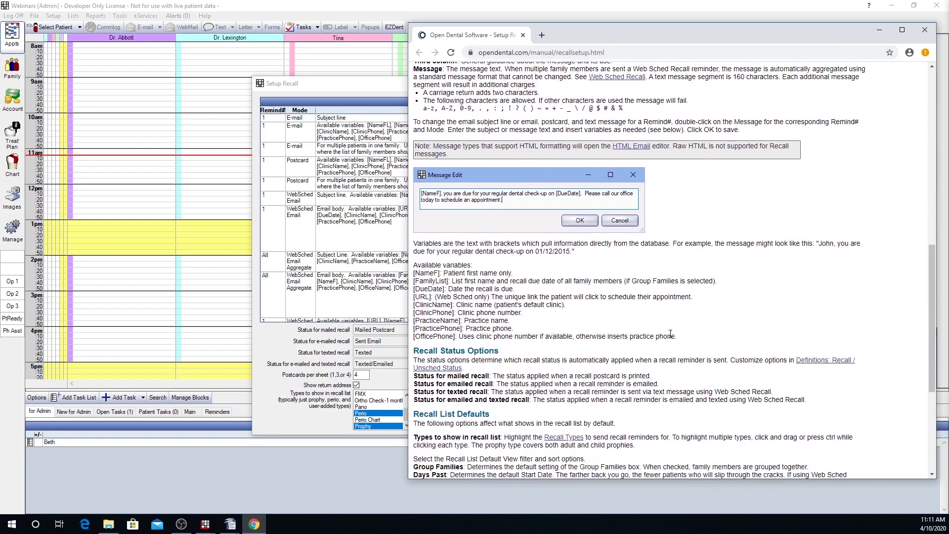
drag(685, 337, 392, 278)
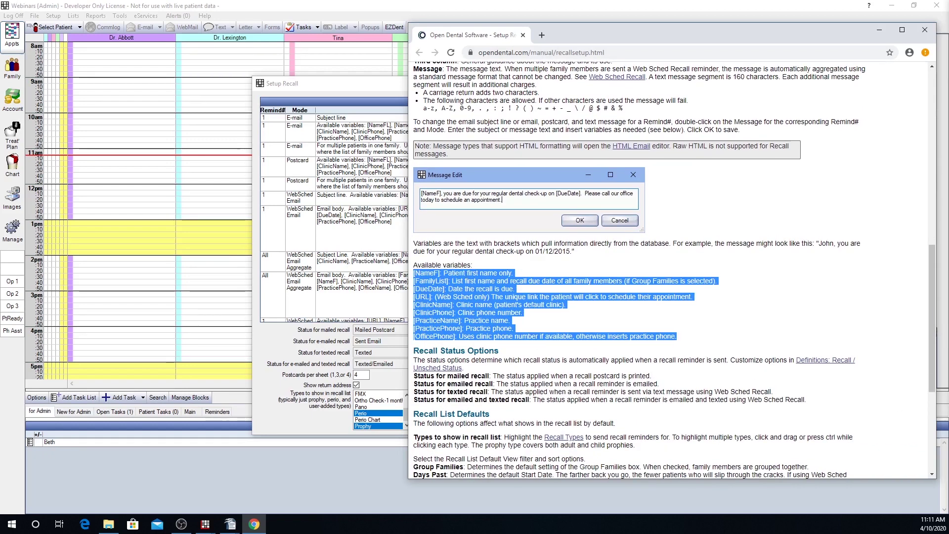
click(880, 32)
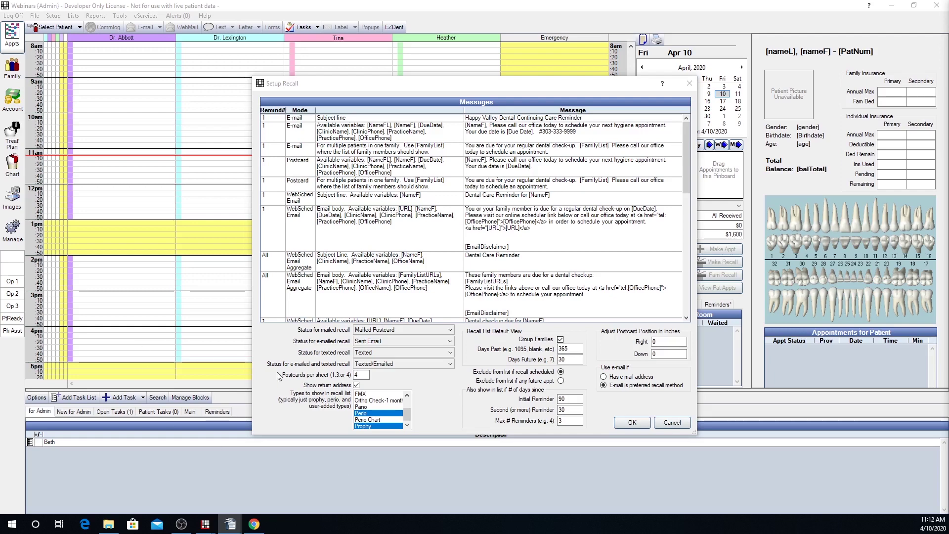
click(366, 377)
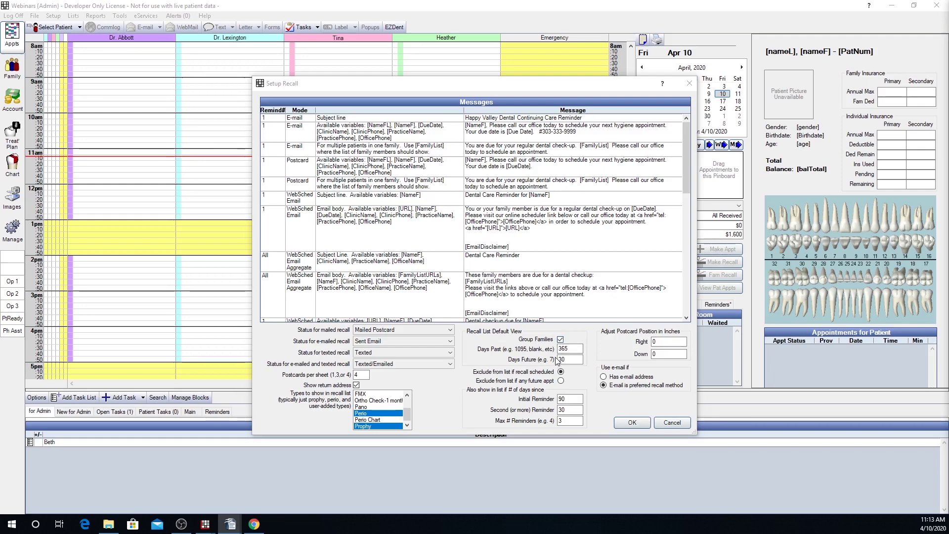
click(578, 349)
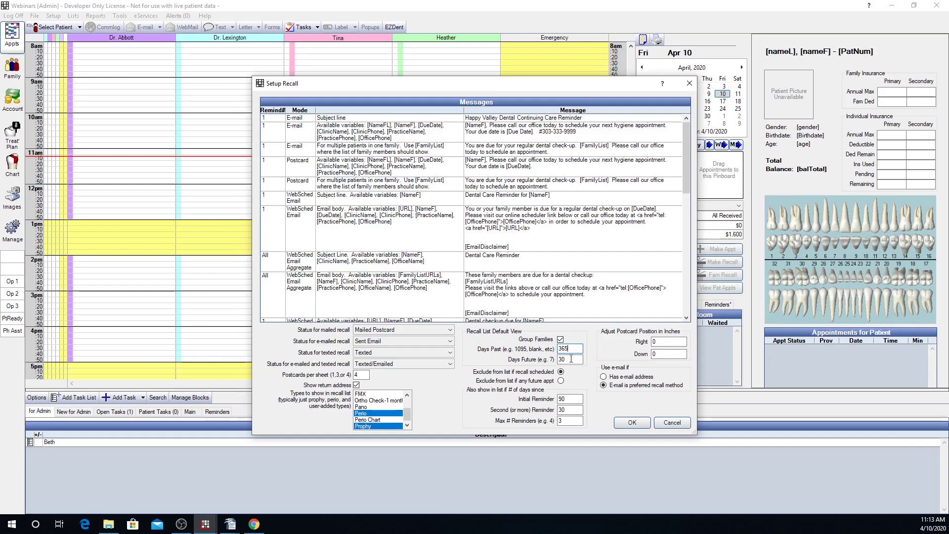
click(571, 361)
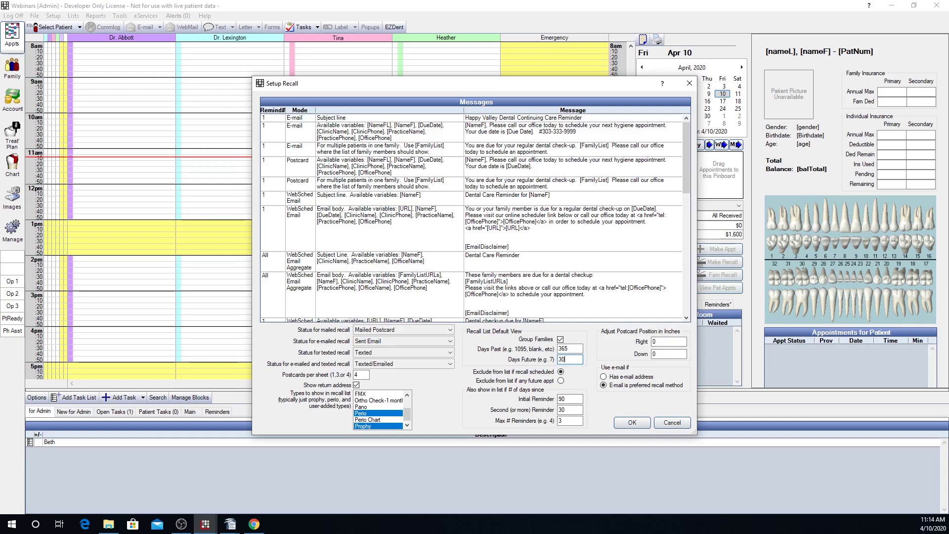
key(alt+Tab)
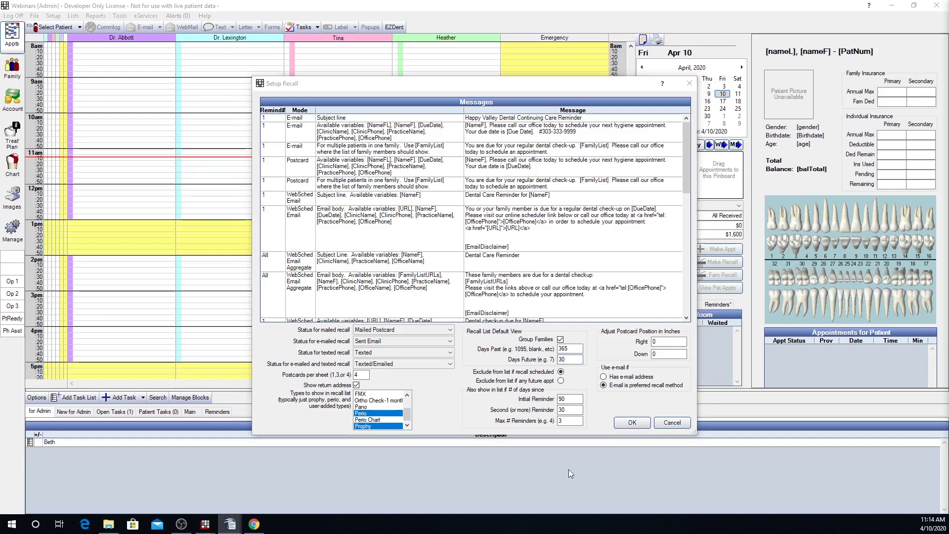
click(573, 400)
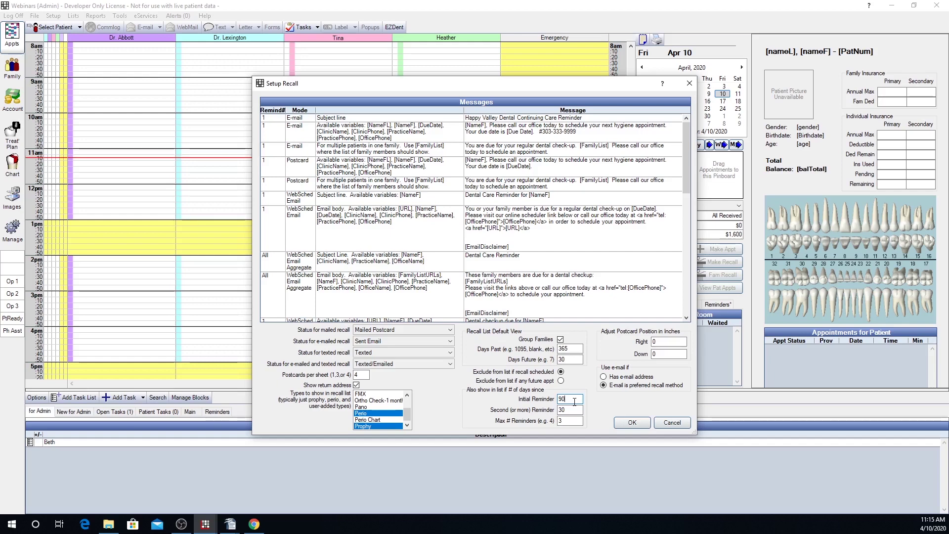
click(575, 411)
click(575, 419)
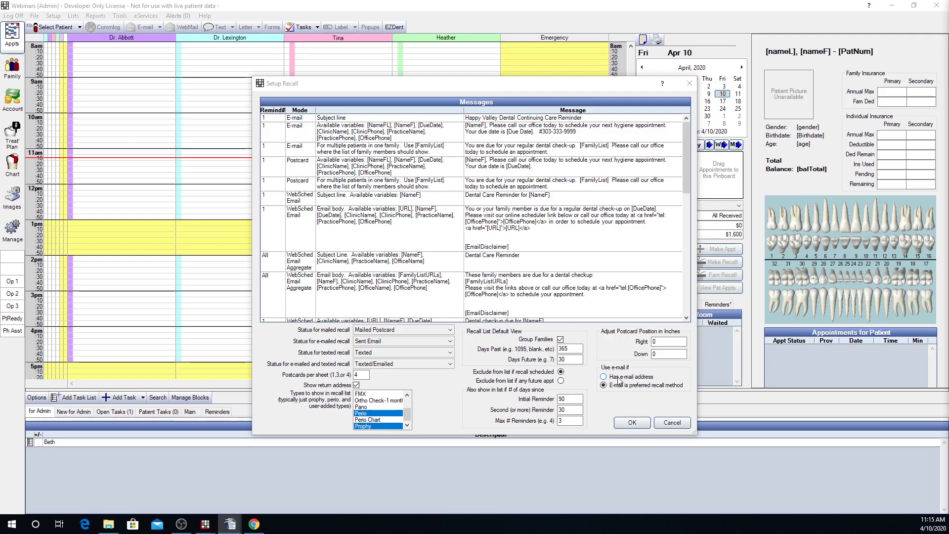
Step: Use e-mail only when it's the patient's preferred recall method, and save the recall setup
click(645, 377)
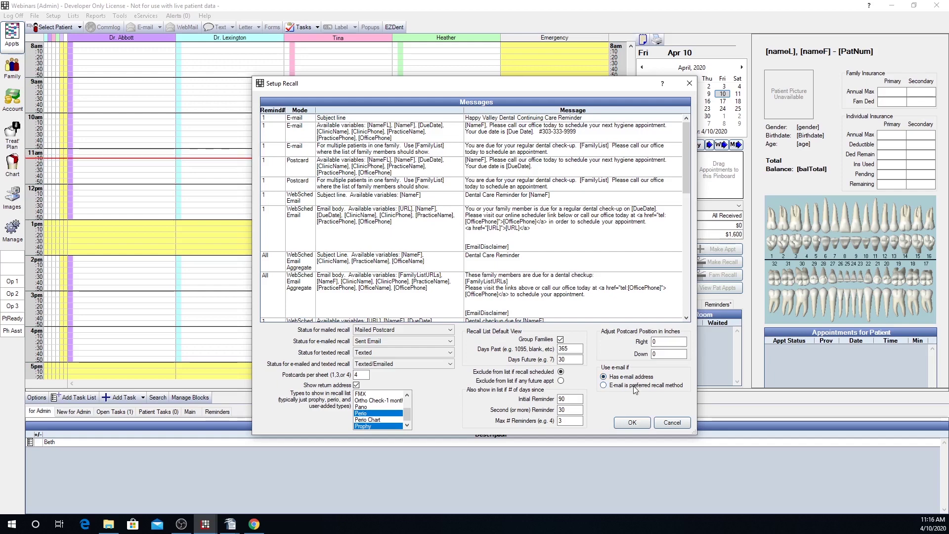
click(635, 387)
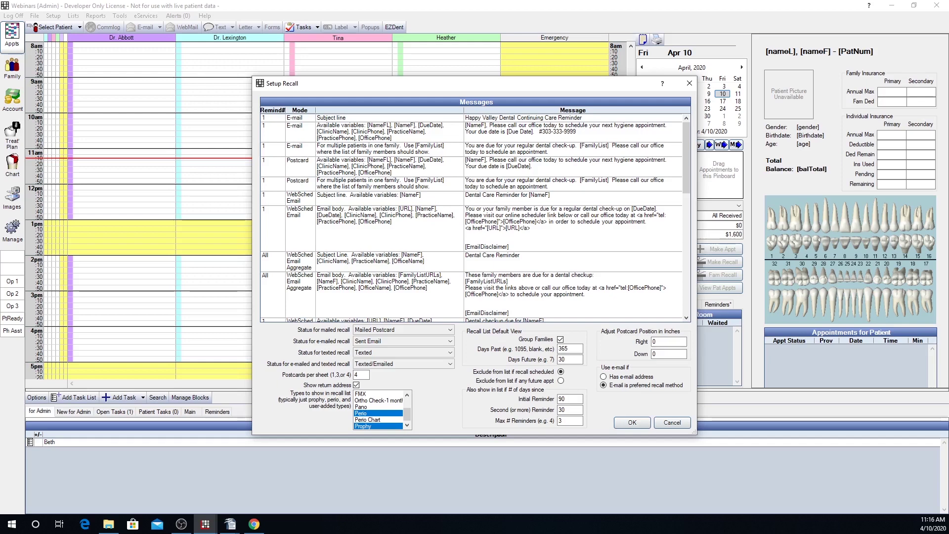
click(632, 423)
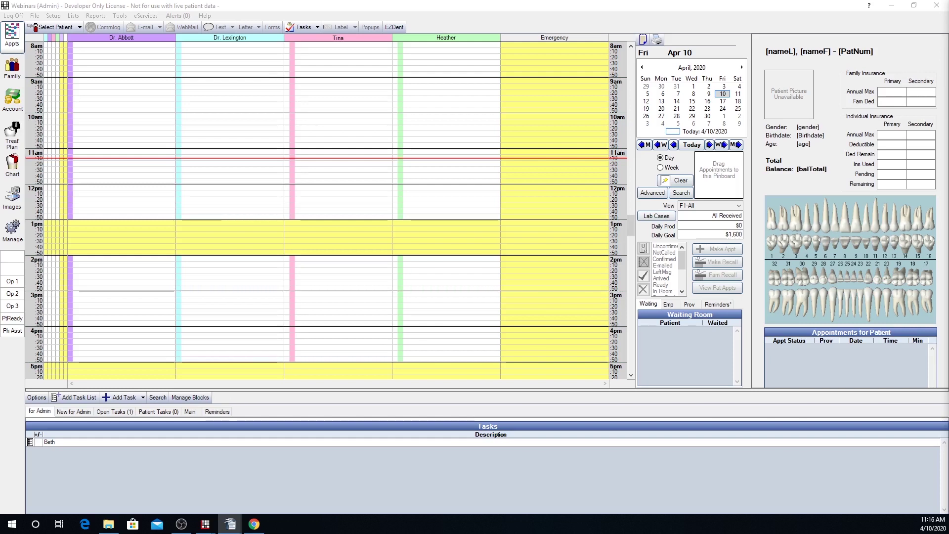
Step: Open the Recall list from the Appointment Lists dialog
click(642, 40)
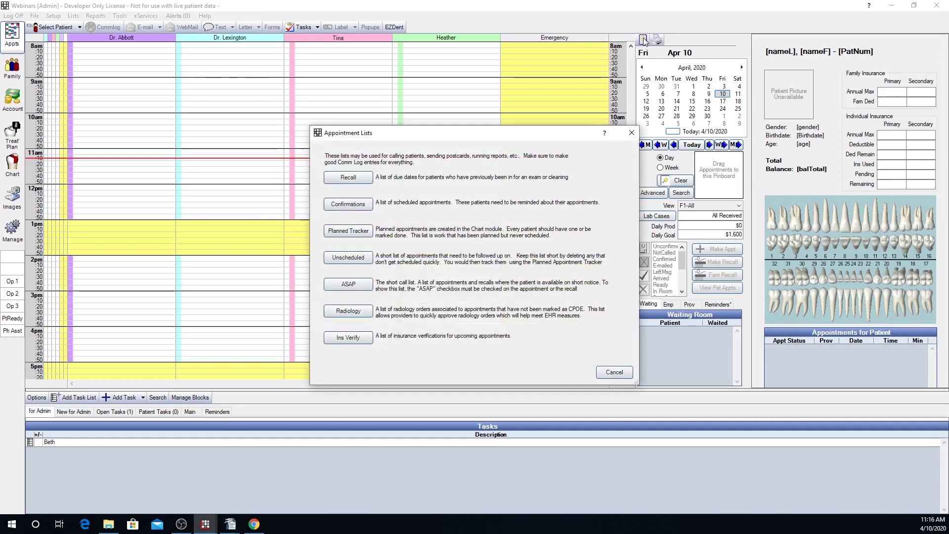
click(349, 181)
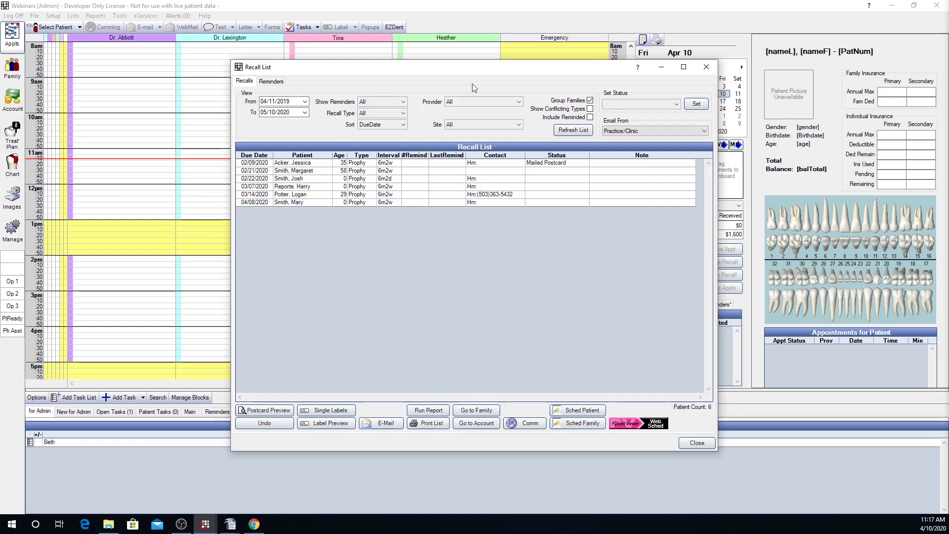
click(395, 103)
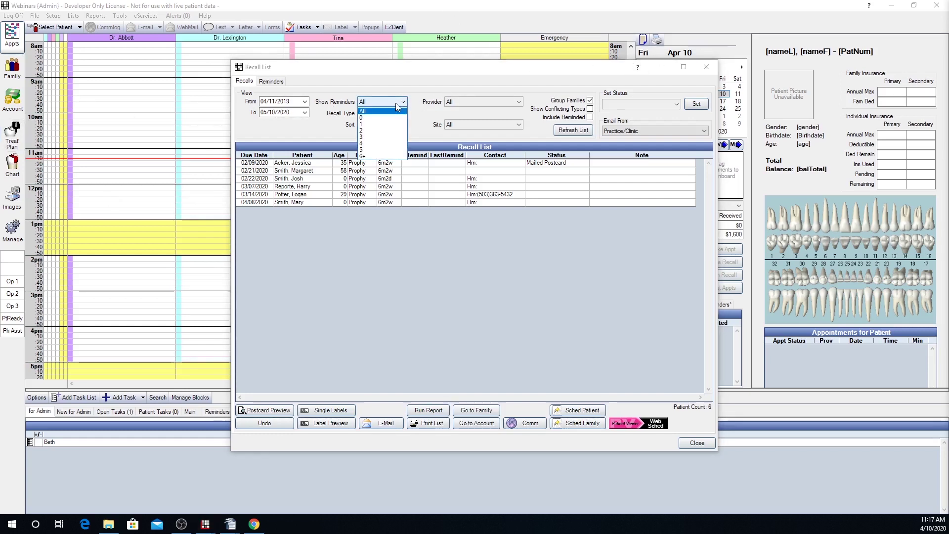
click(396, 103)
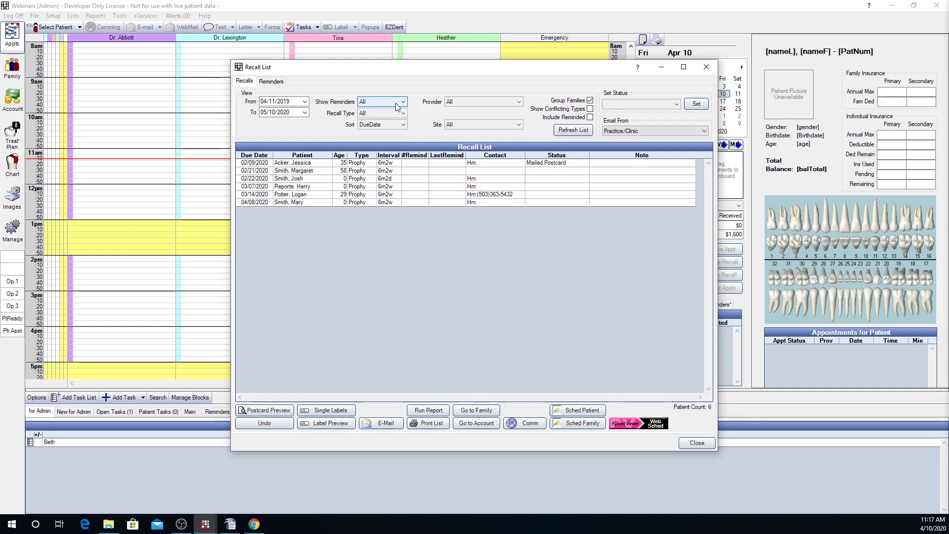
click(401, 119)
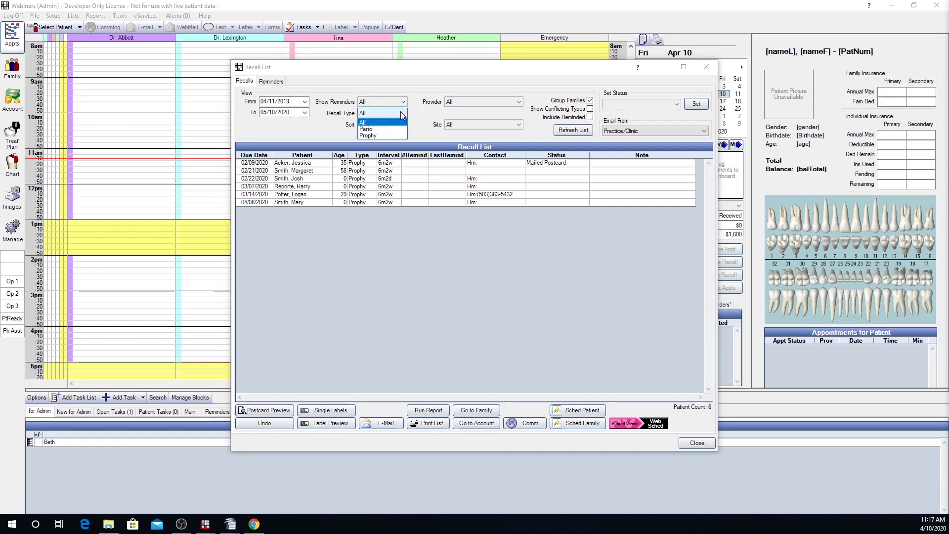
click(401, 115)
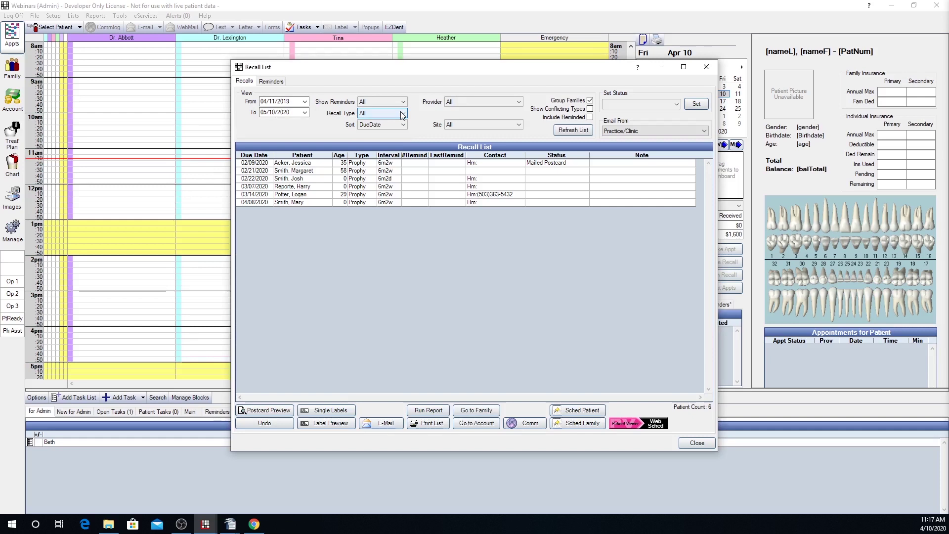
click(403, 126)
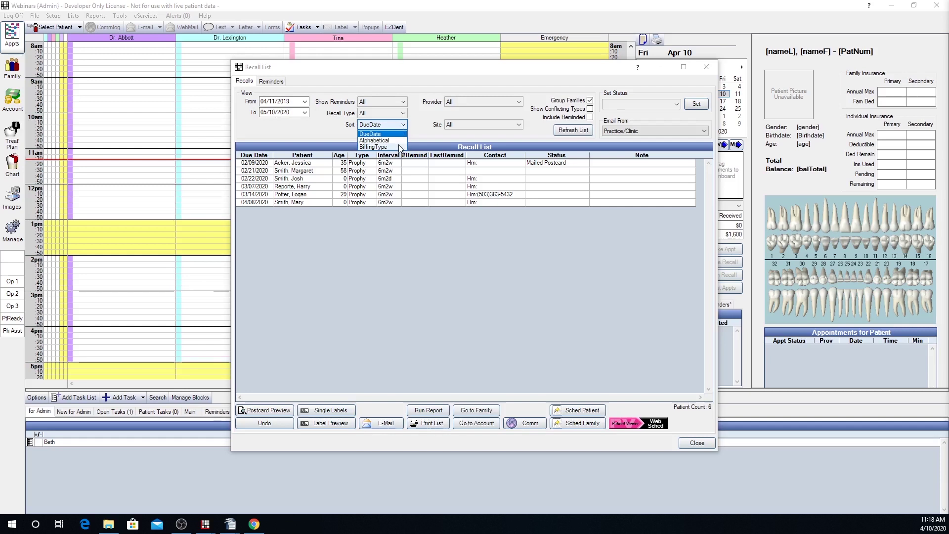
click(415, 128)
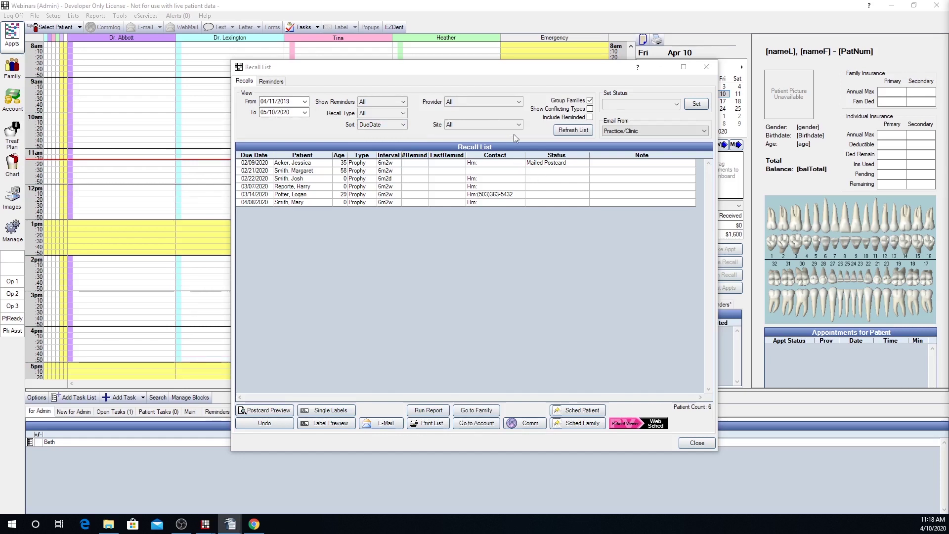
click(493, 103)
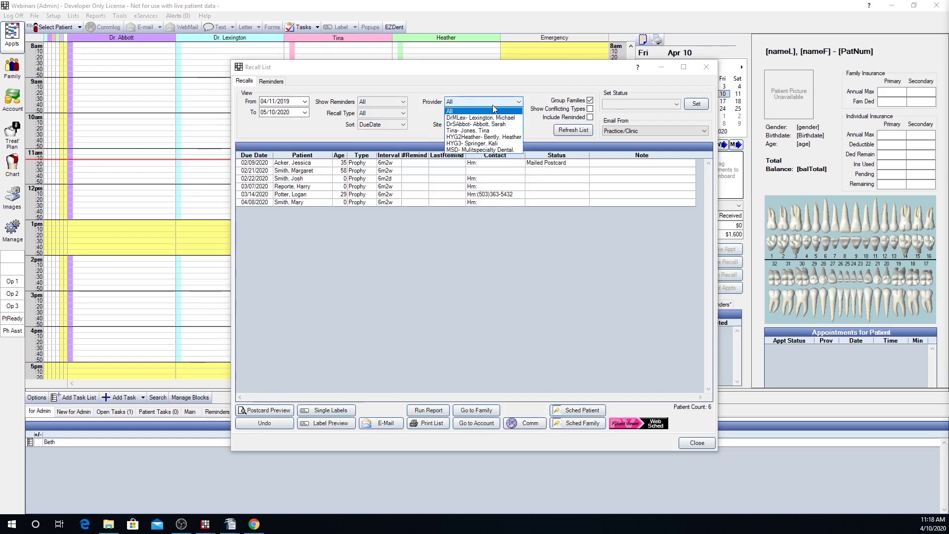
click(429, 114)
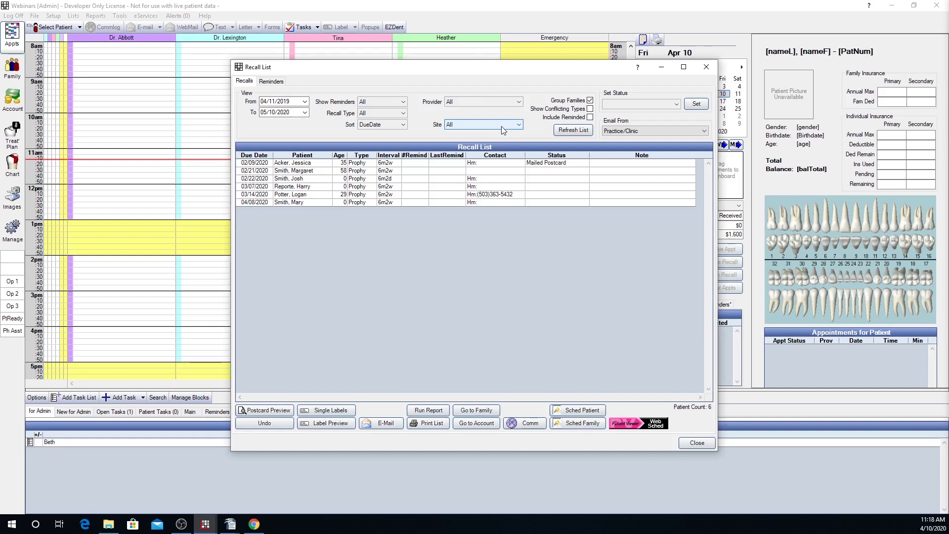
Step: Leave Show Conflicting Types unchecked, turn on Include Reminded, and view the Set Status choices
click(590, 109)
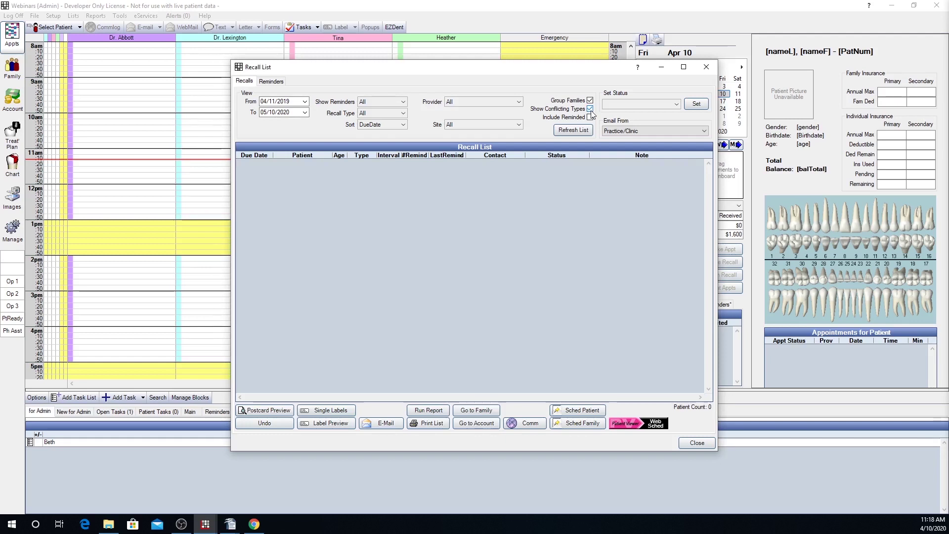
click(590, 109)
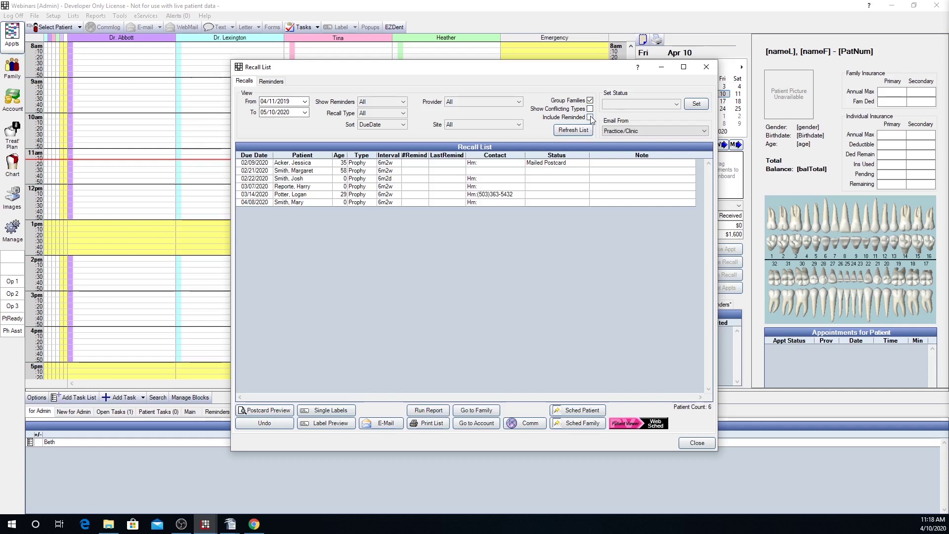
click(590, 118)
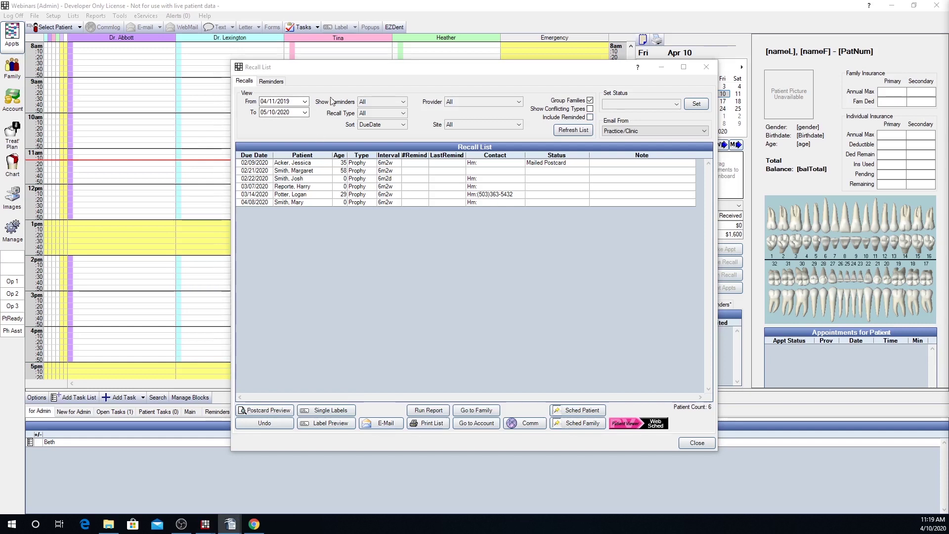
click(676, 104)
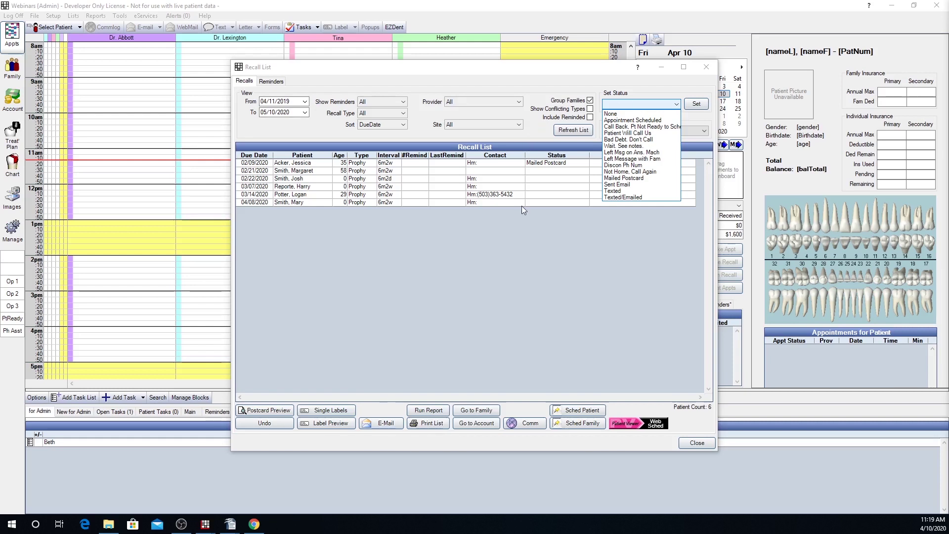
Step: Mark the 02/21/2020 and 02/22/2020 recalls 'Call Back, Pt Not Ready to Schedule' and save the commlog
click(497, 171)
ctrl+click(496, 179)
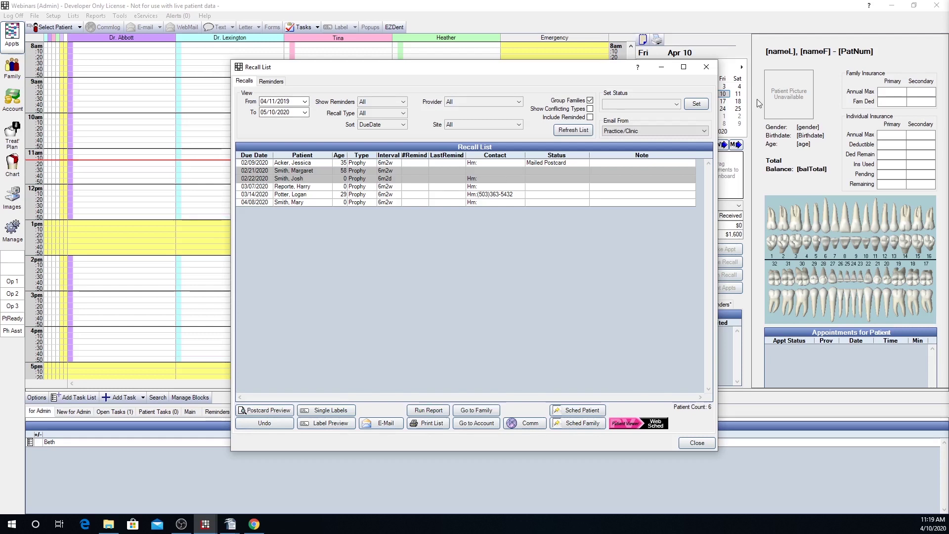
click(659, 105)
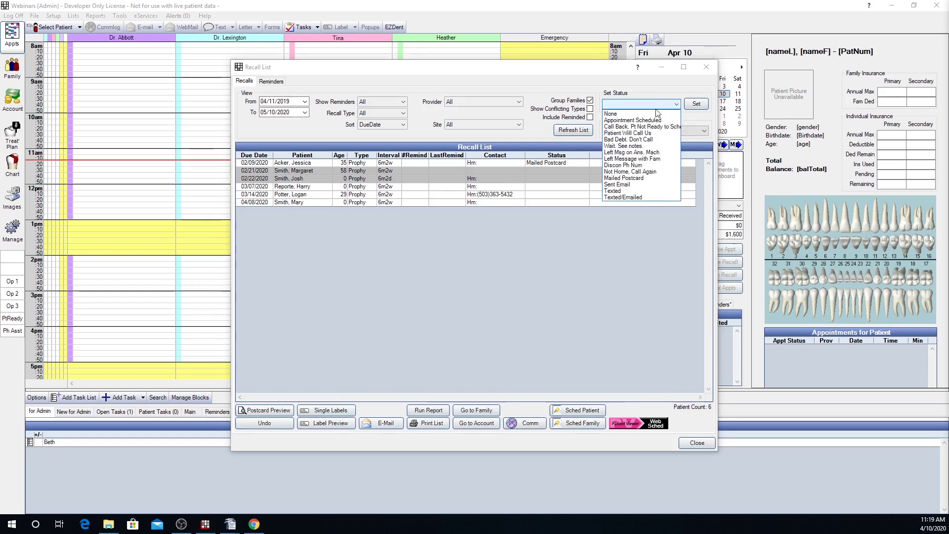
click(643, 127)
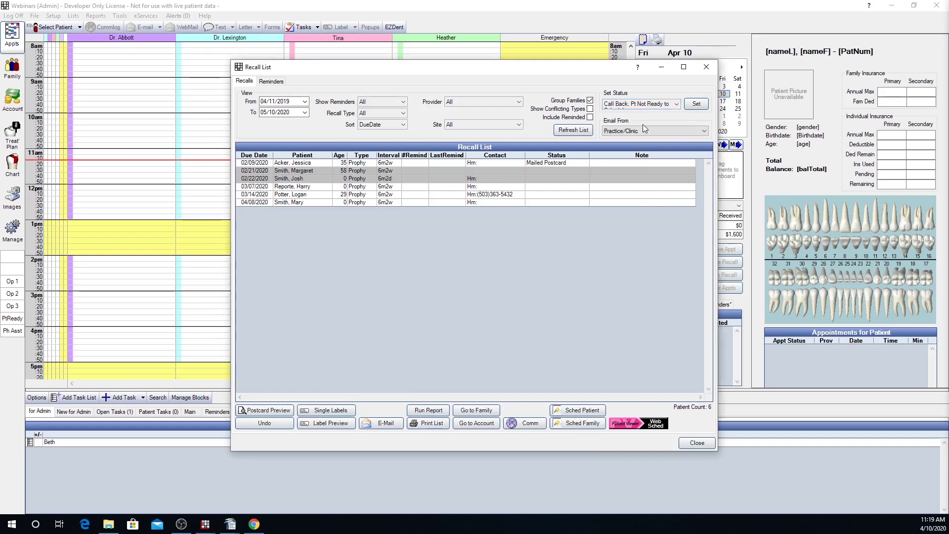
click(691, 105)
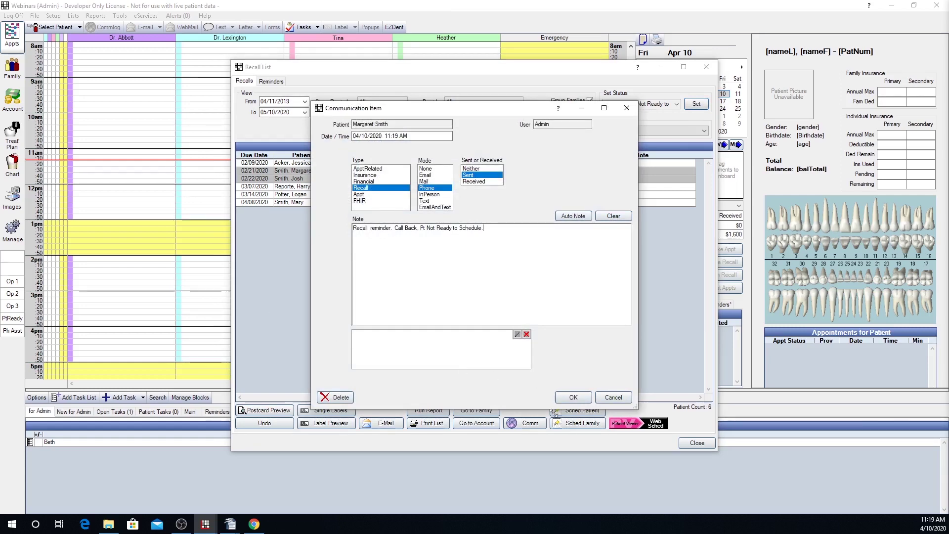
click(562, 396)
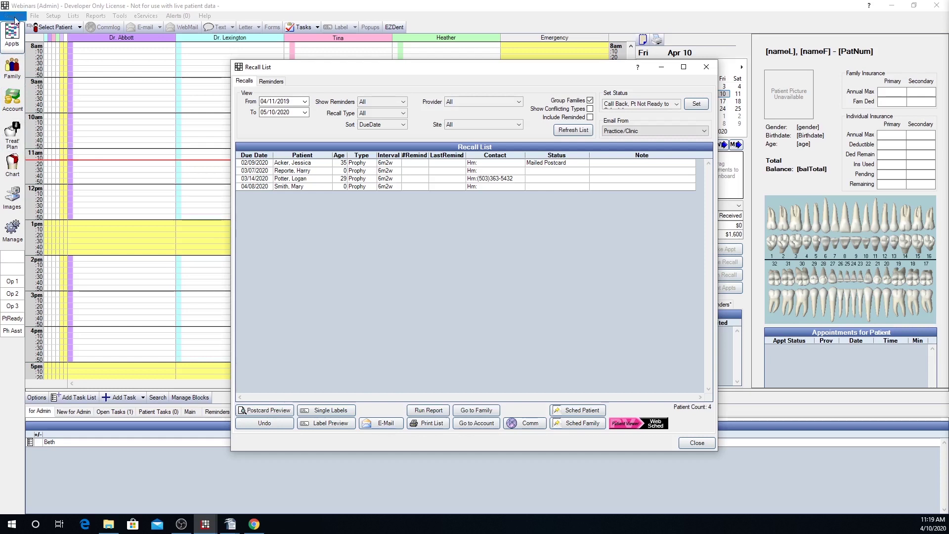
Step: E-mail reminders to the selected recall patients, sending from the office's comcast address
click(491, 163)
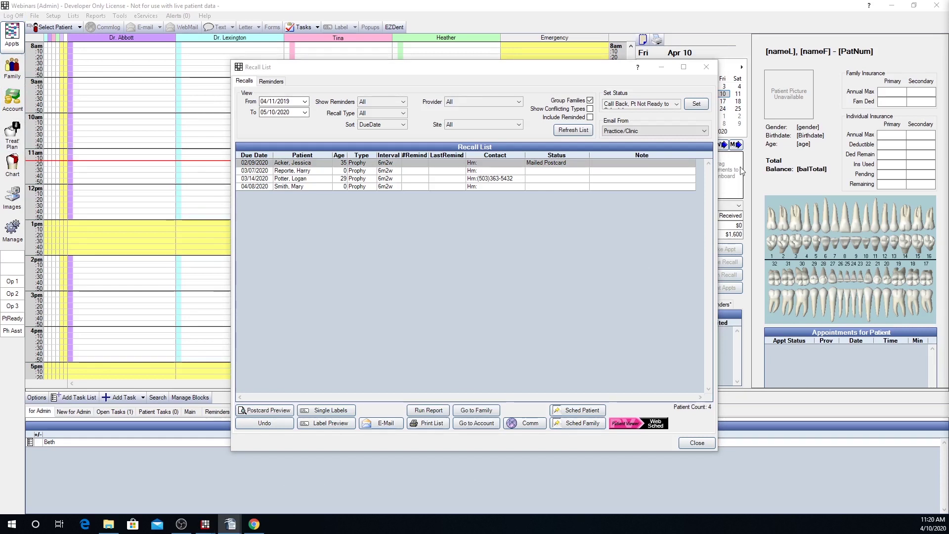
click(695, 133)
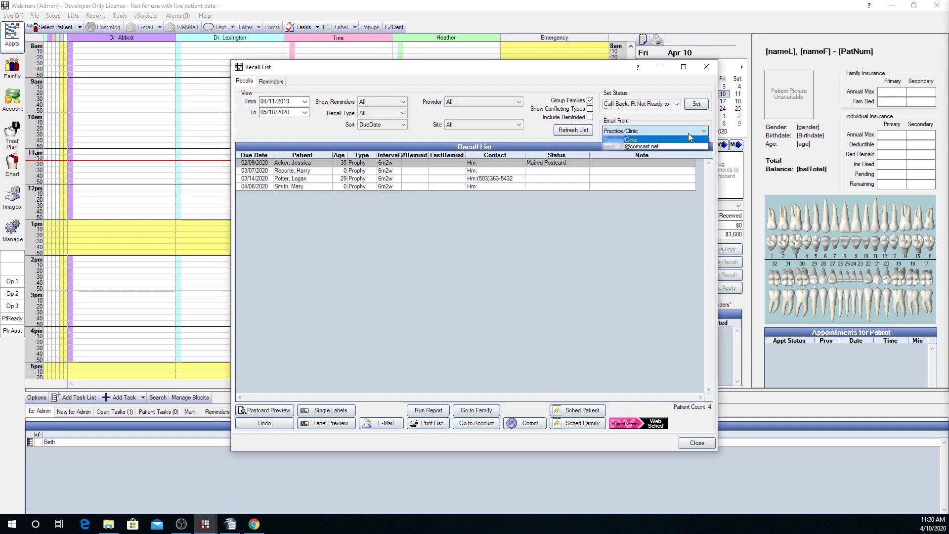
click(654, 147)
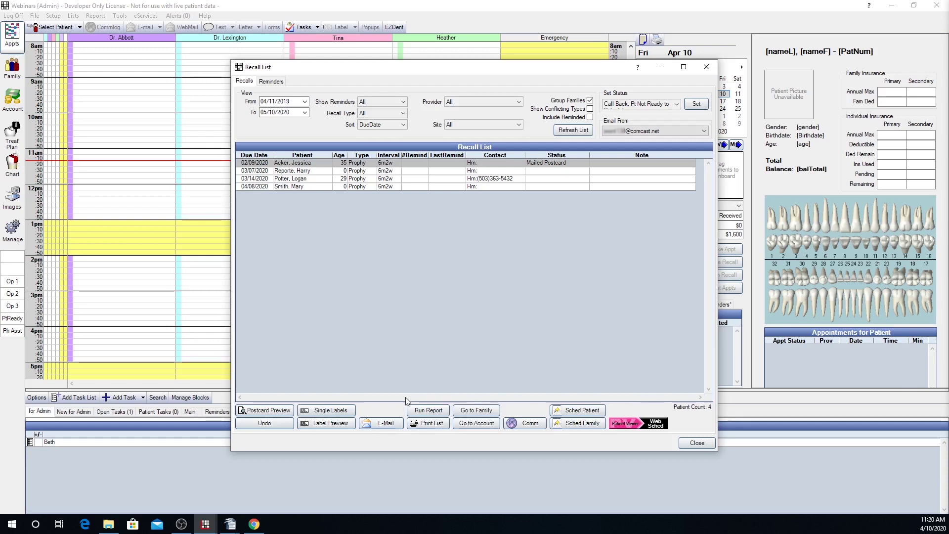
click(376, 426)
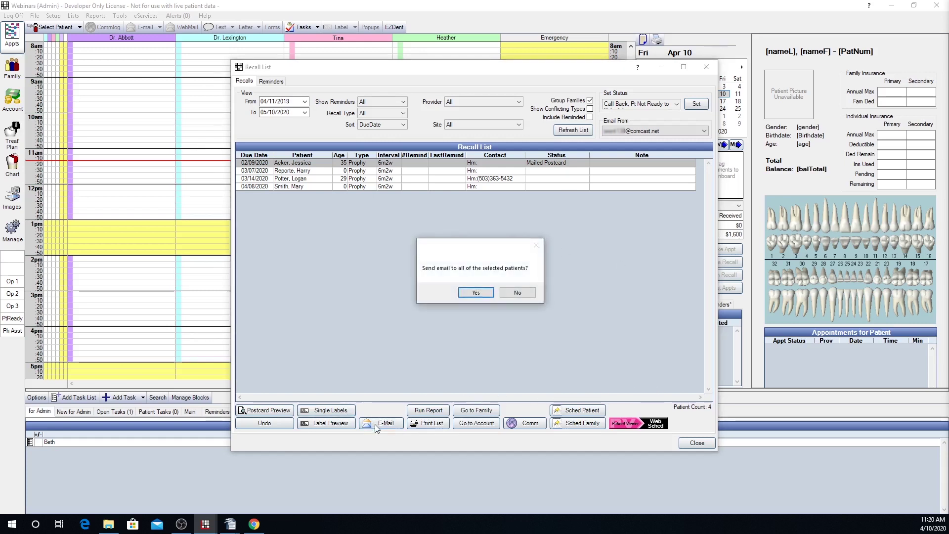
click(491, 293)
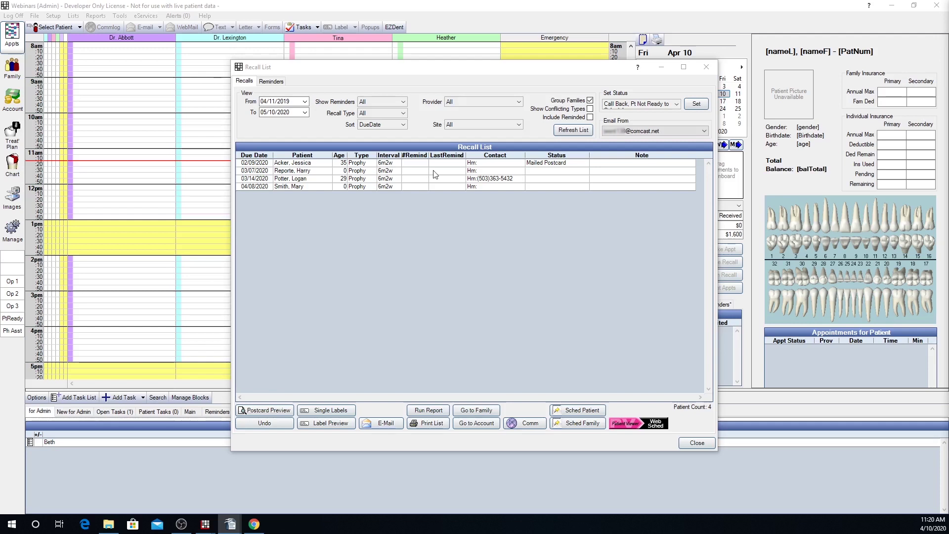
click(265, 164)
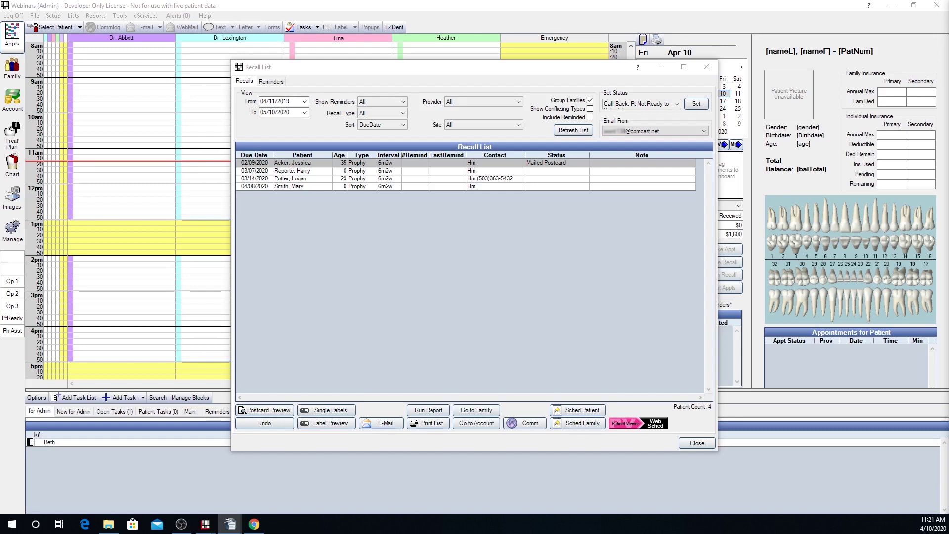
Step: Open the 02/09/2020 recall, keep its Mailed Postcard status, and close it unchanged
double_click(550, 165)
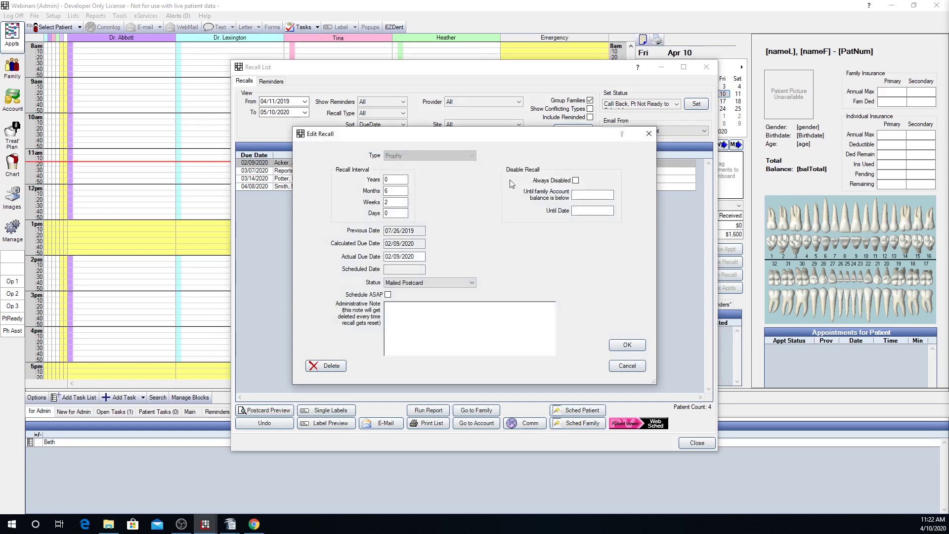
click(418, 284)
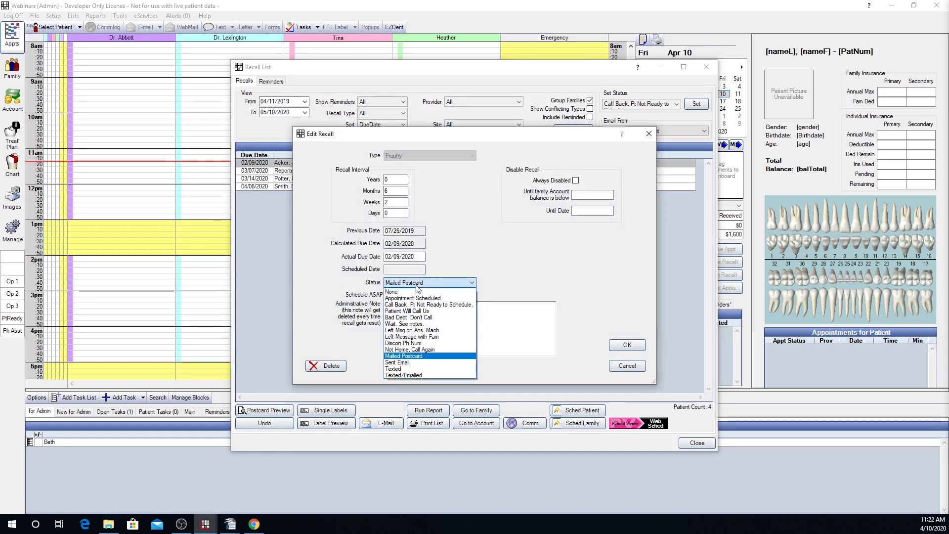
click(418, 287)
click(628, 365)
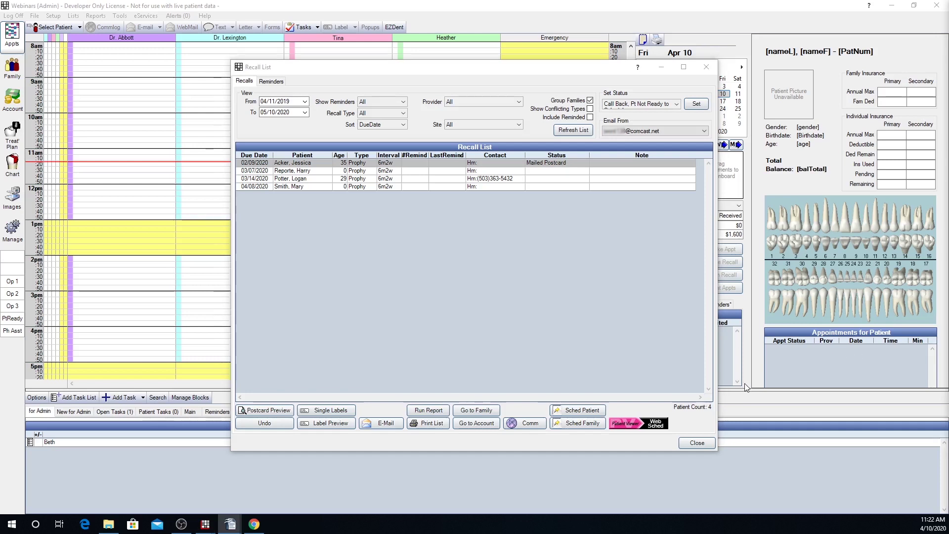
Step: Add the administrative note 'tends to wait till last minute to schedule' and log it as a commlog
double_click(553, 163)
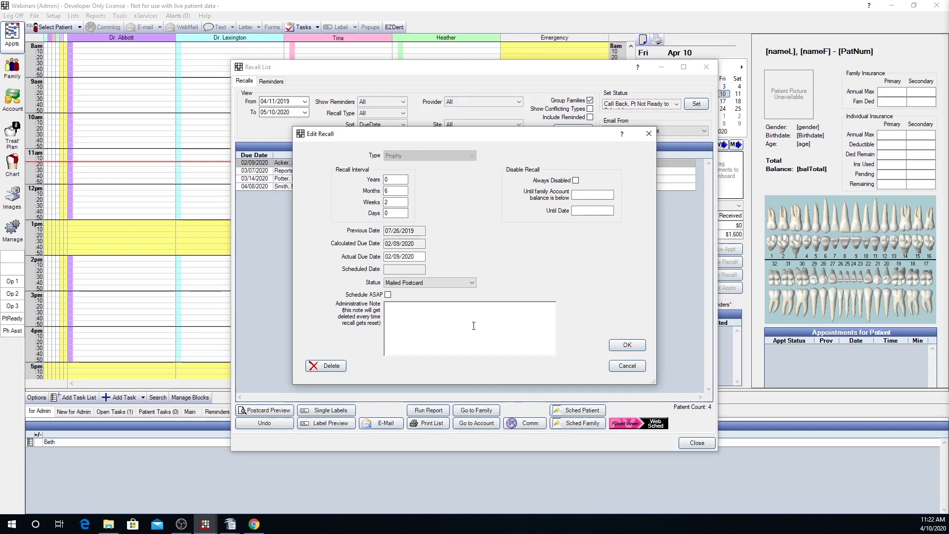
click(474, 325)
text(tends to wait till last minute to schedule.)
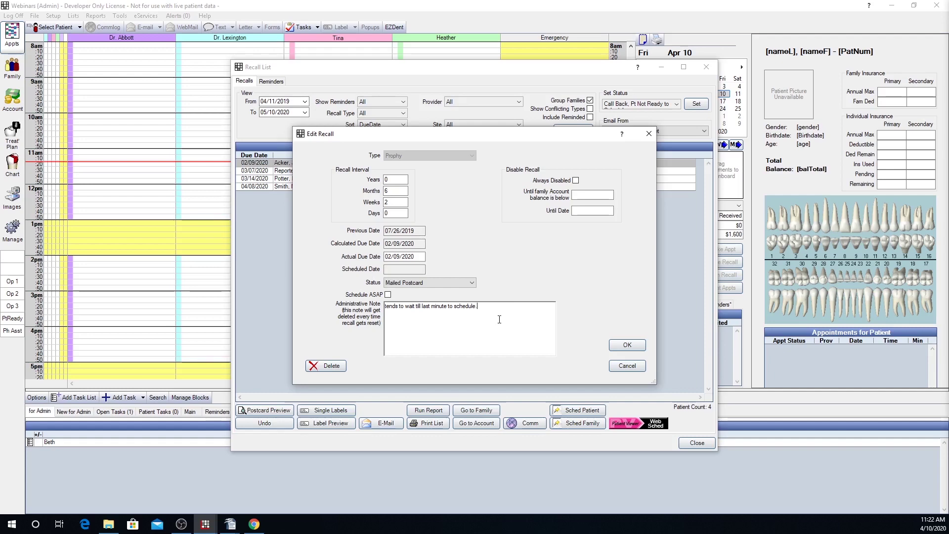
click(639, 348)
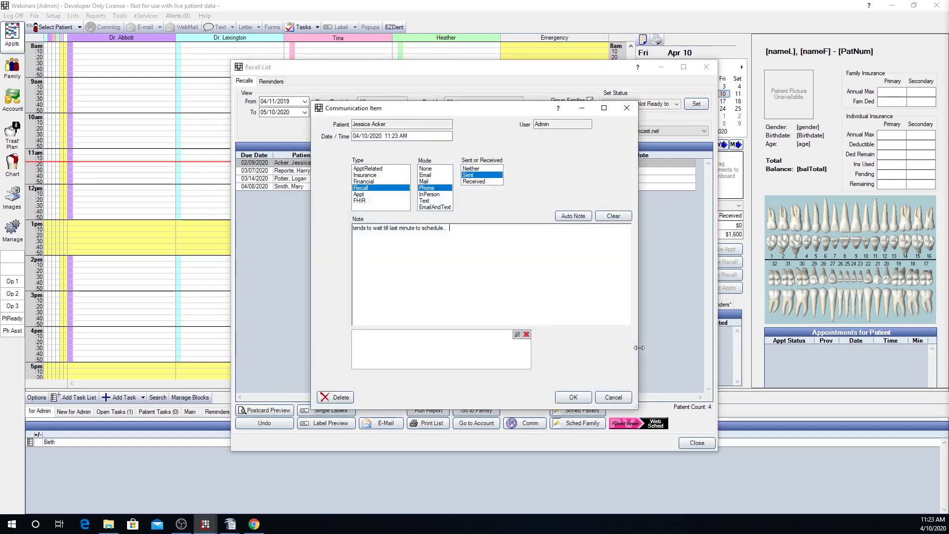
click(573, 397)
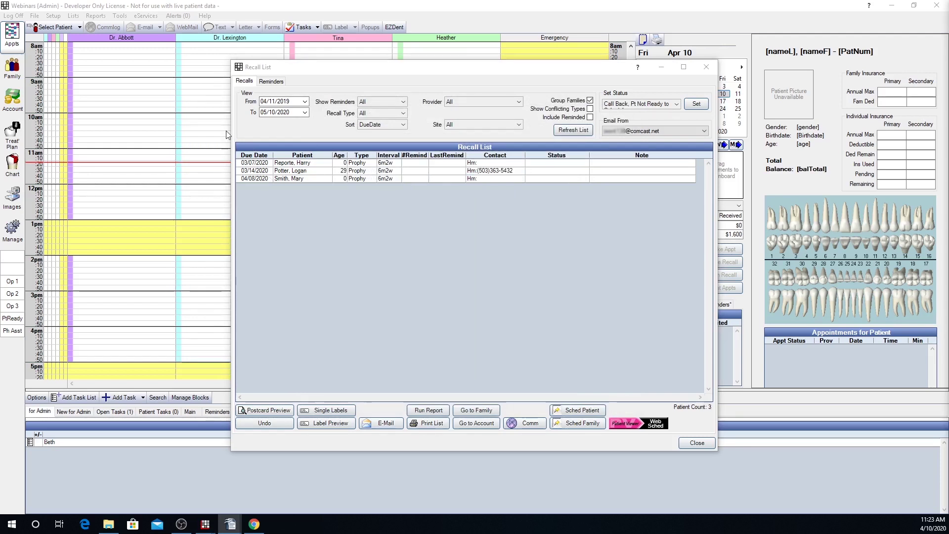
right_click(410, 170)
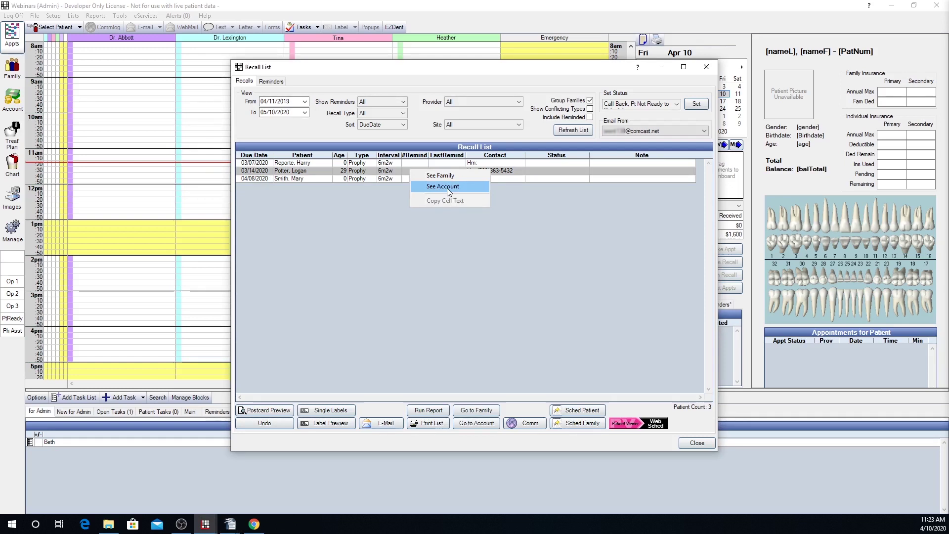
click(539, 220)
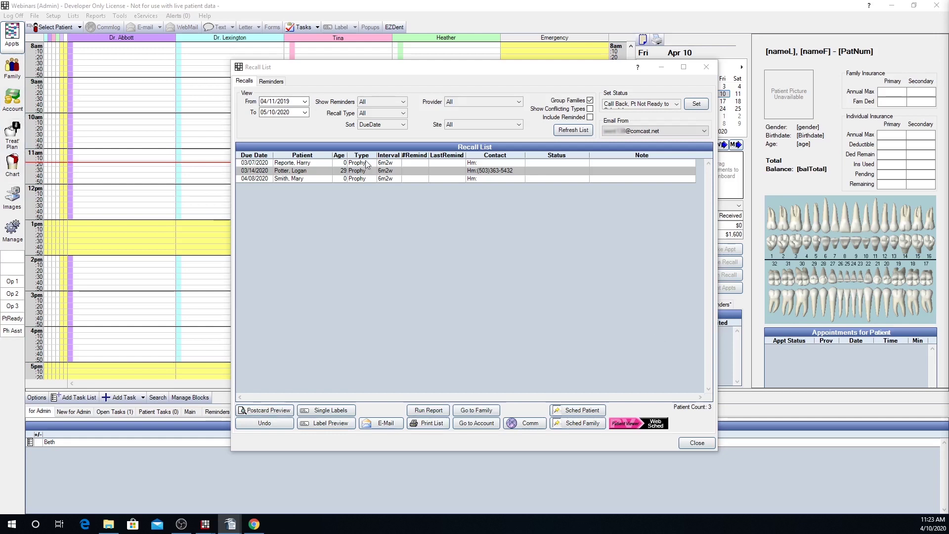
Step: Select all three remaining recalls, preview their postcards, and print the postcard sheet
drag(371, 164, 369, 179)
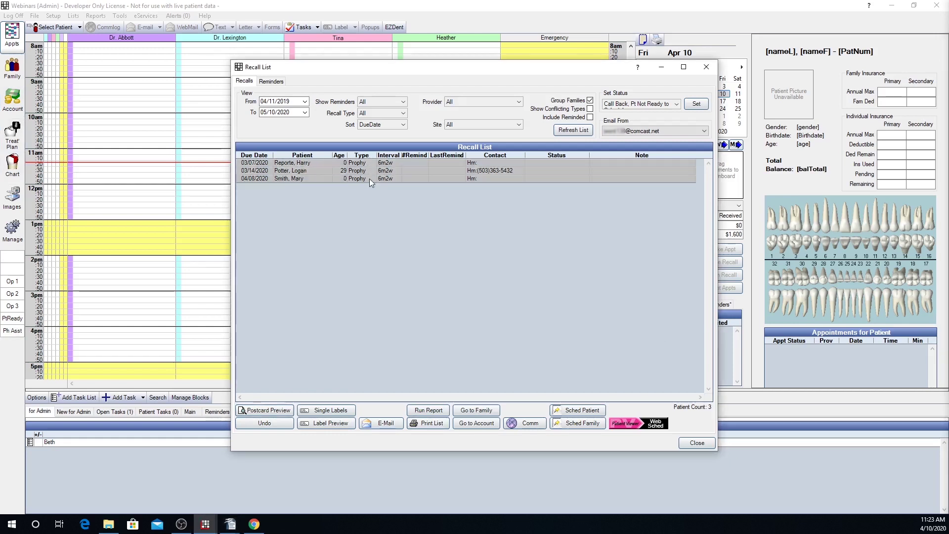
click(257, 413)
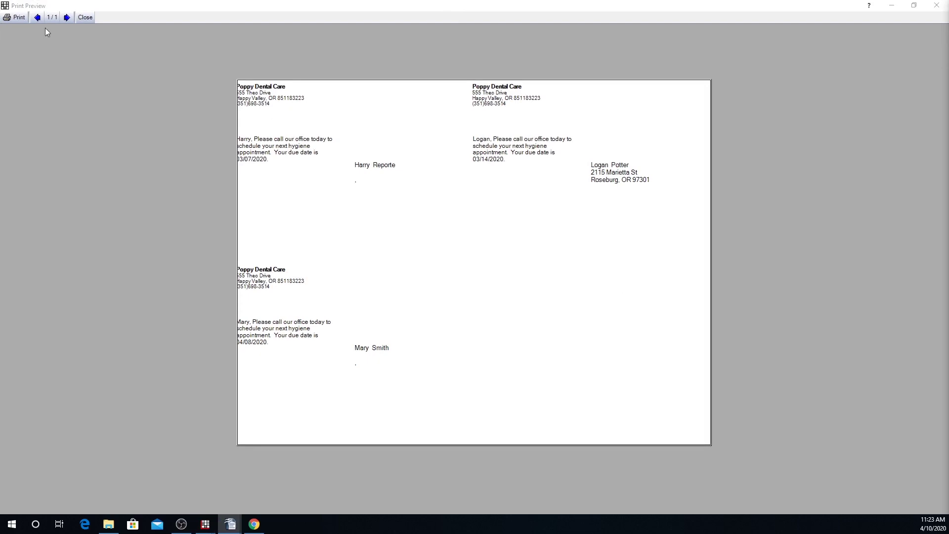
click(15, 18)
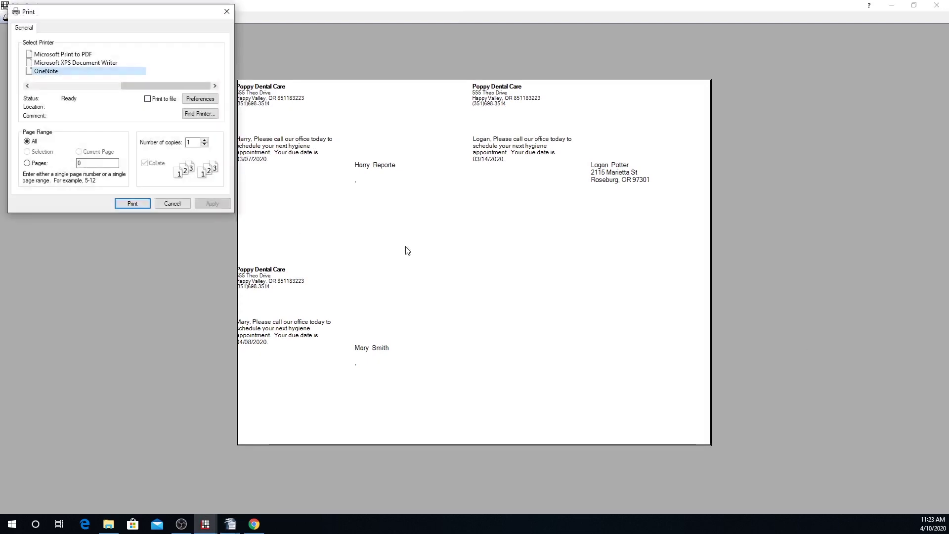
click(132, 204)
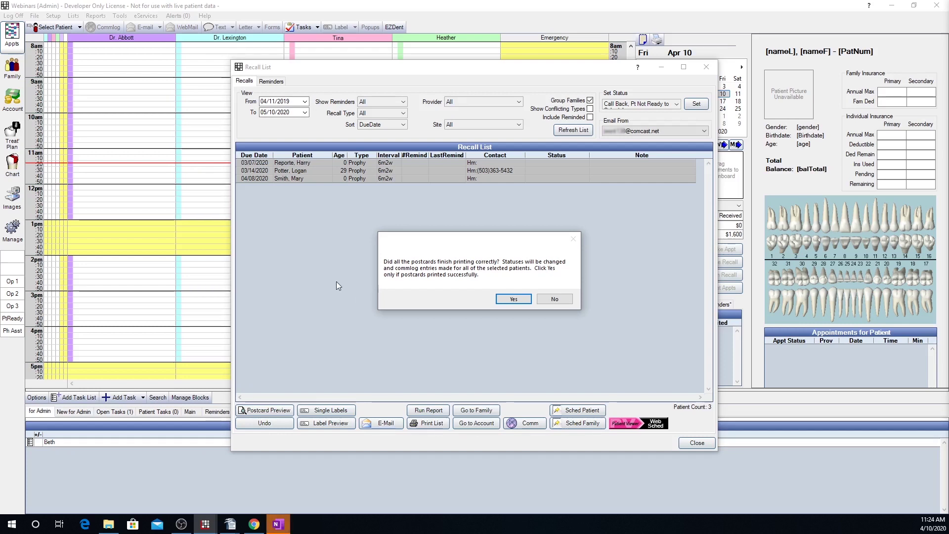
Step: Confirm the postcards printed correctly, then open the Recall List Undo tool
click(514, 299)
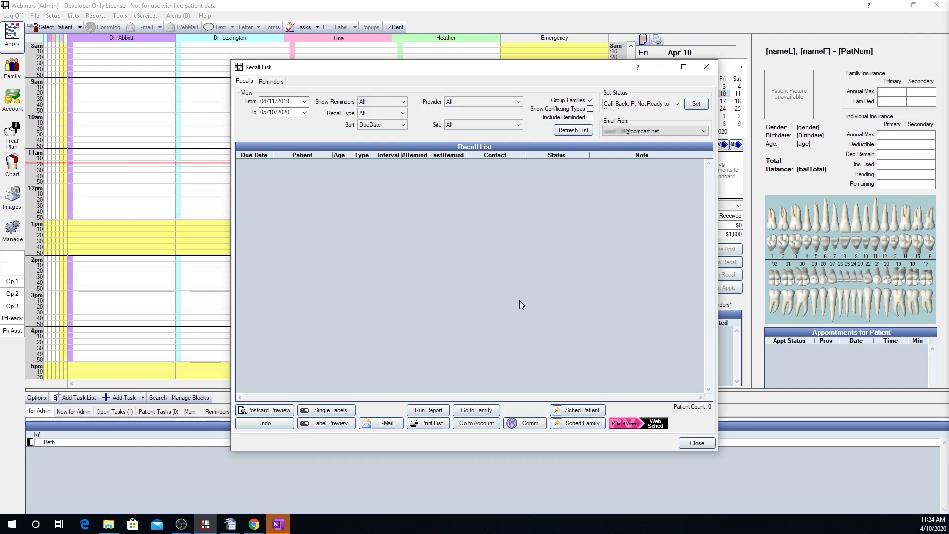
click(265, 424)
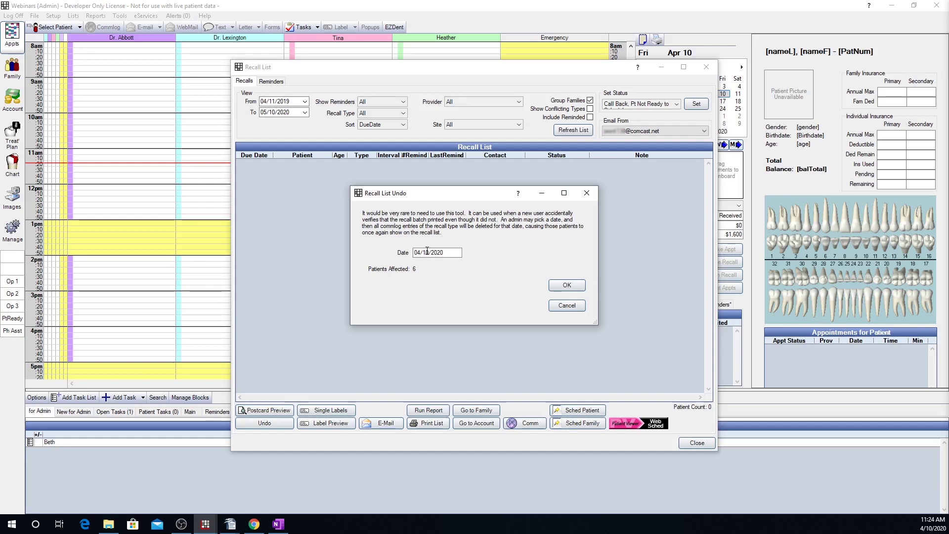
Step: Confirm undoing the 04/10/2020 batch, delete its 6 commlog entries, and dismiss the Done message
click(554, 285)
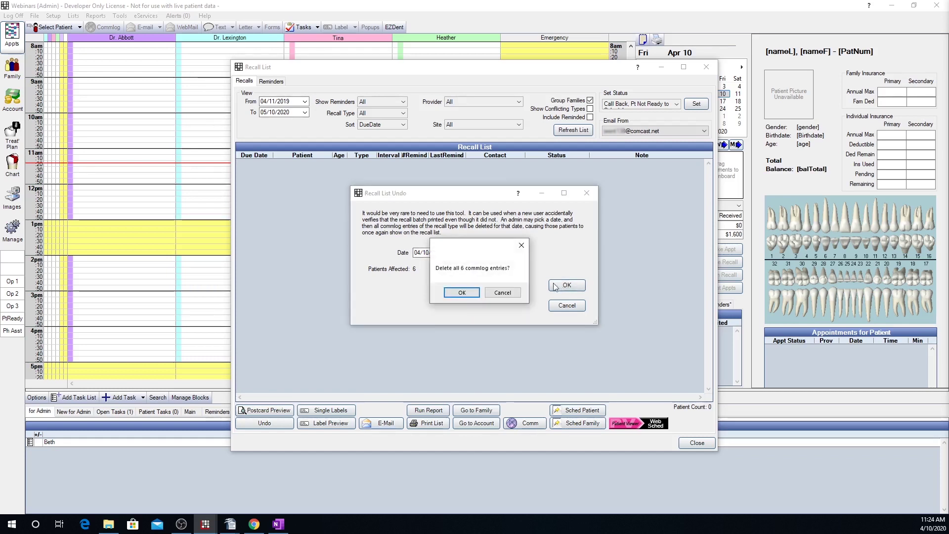
click(462, 292)
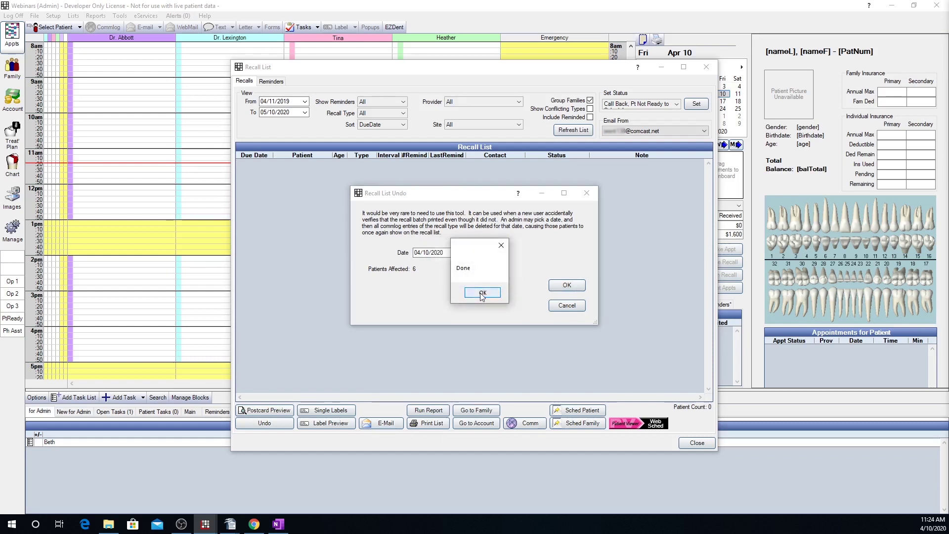
click(482, 293)
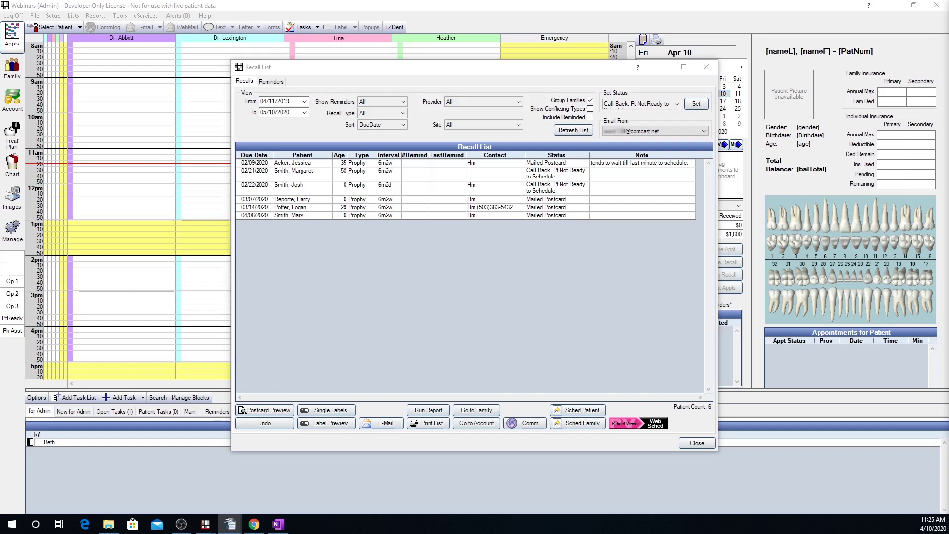
Step: Preview address labels for the first three patients on the Recall List
click(409, 166)
drag(409, 170, 410, 185)
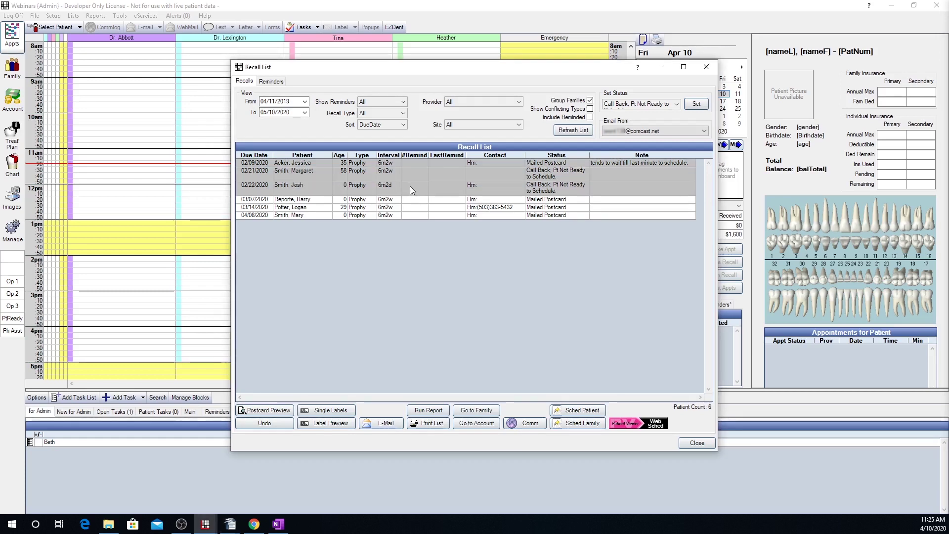
click(327, 425)
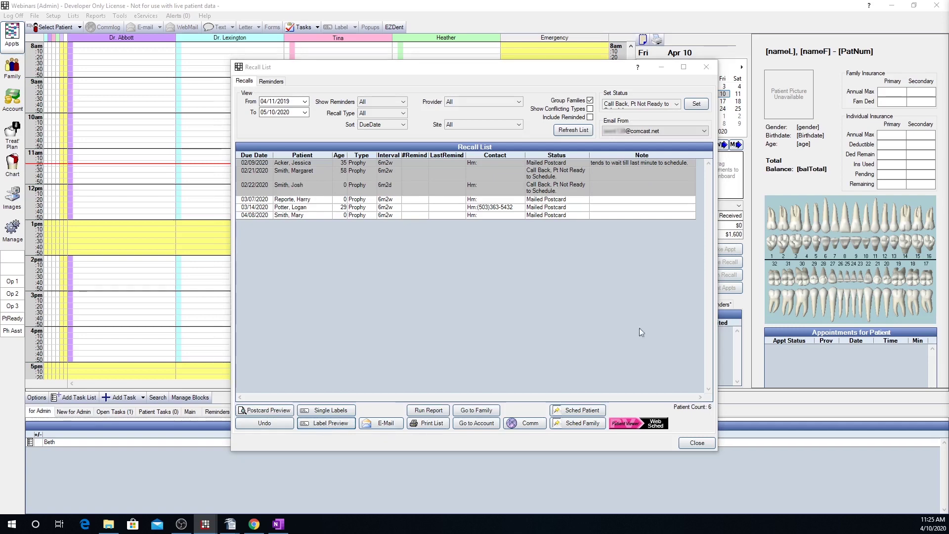
Step: Print the labels and log commlogs for the recalls due 02/09, 02/21 and 02/22/2020
drag(738, 98, 361, 20)
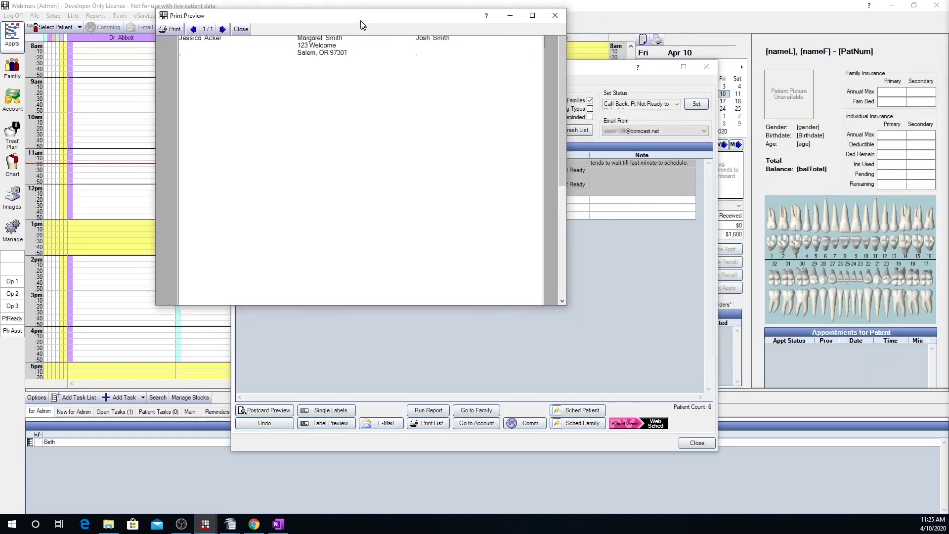
click(529, 11)
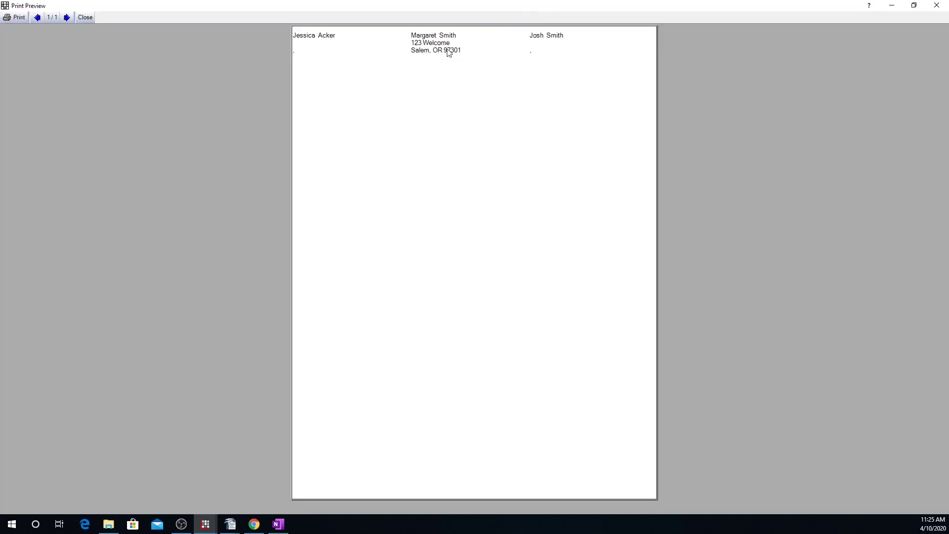
click(15, 17)
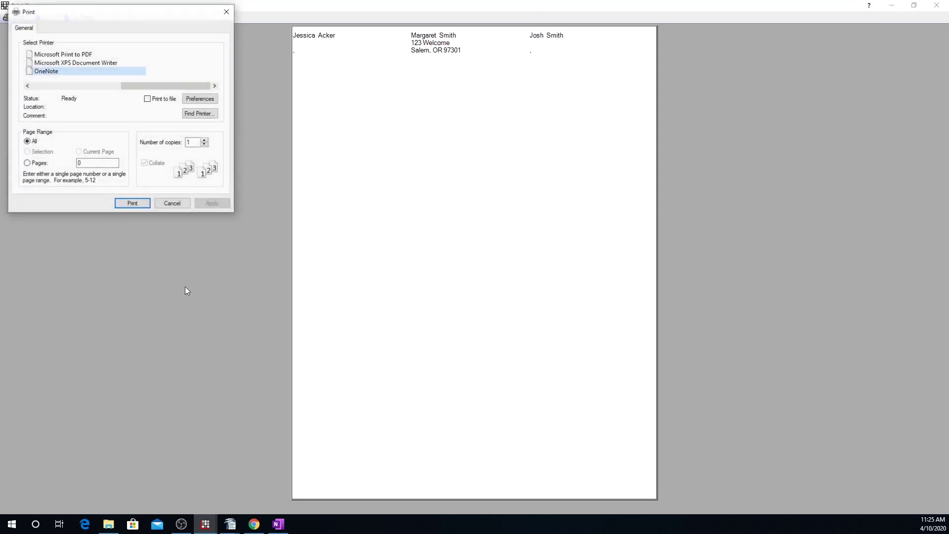
click(116, 201)
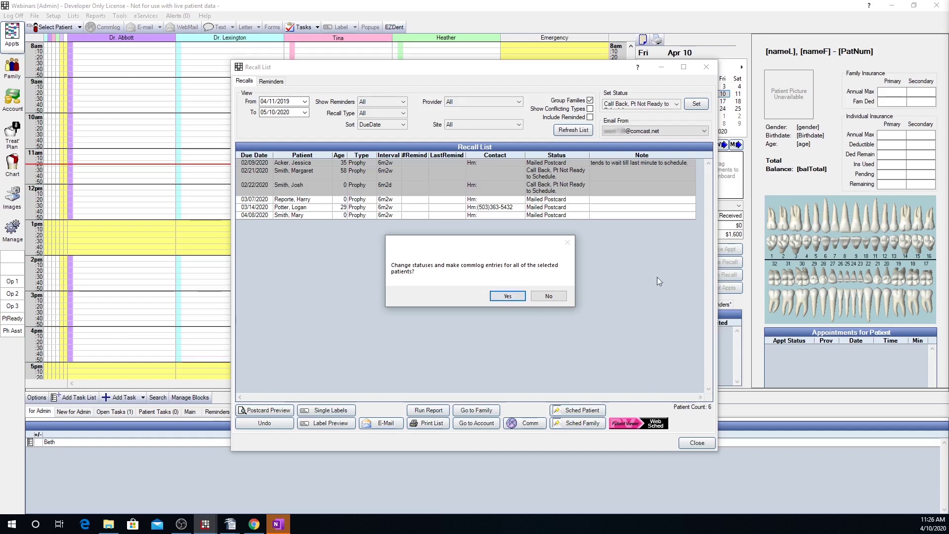
click(514, 299)
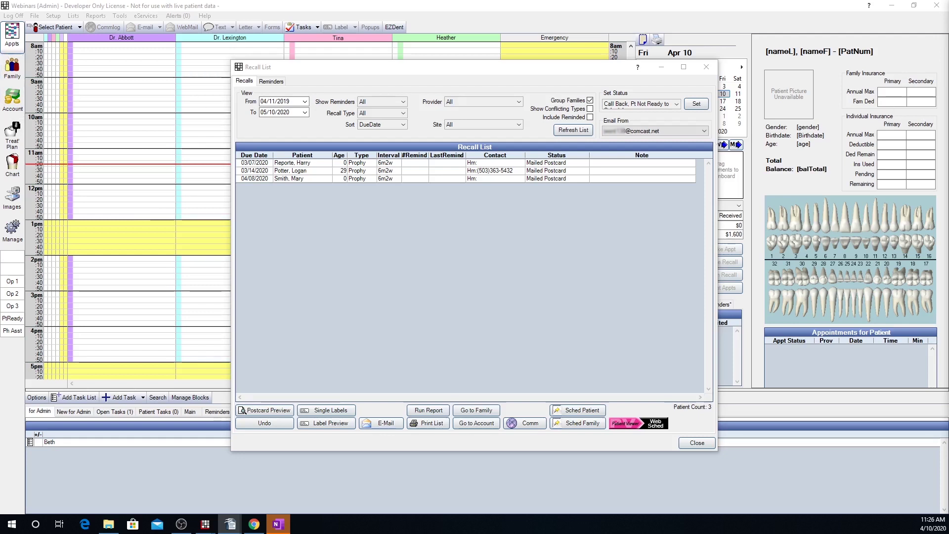
click(567, 132)
click(365, 163)
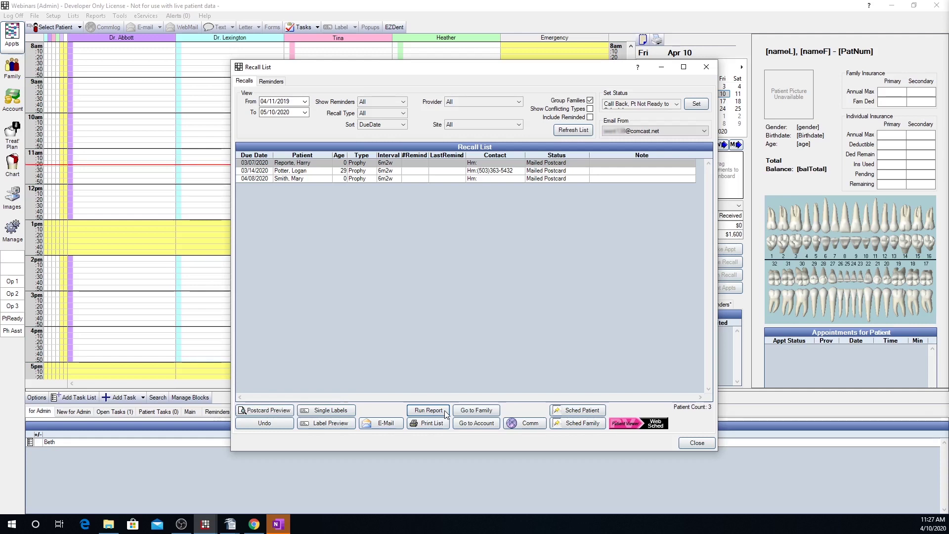
click(428, 411)
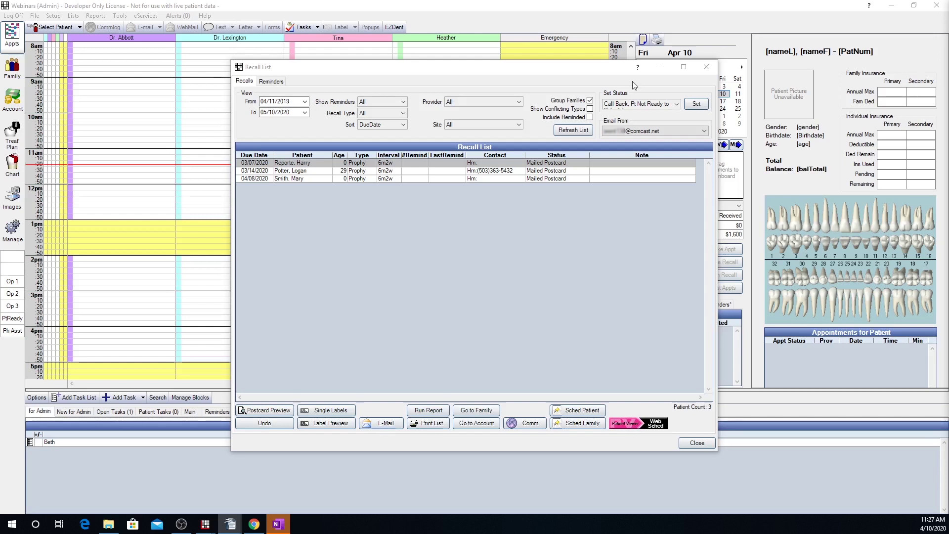
Step: Show the Reminders log for 03/10/2020–04/10/2020, listing 14 Mail reminders including today's three
click(273, 81)
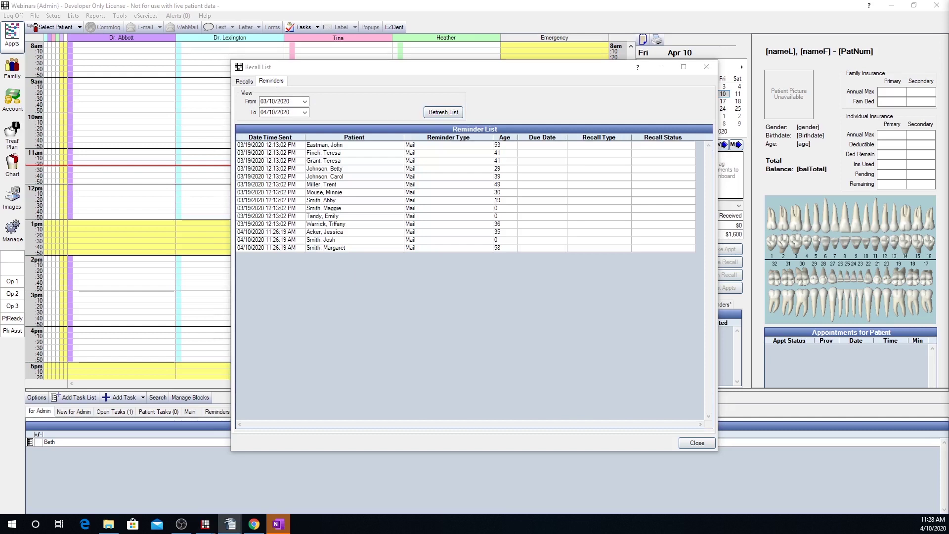
click(304, 101)
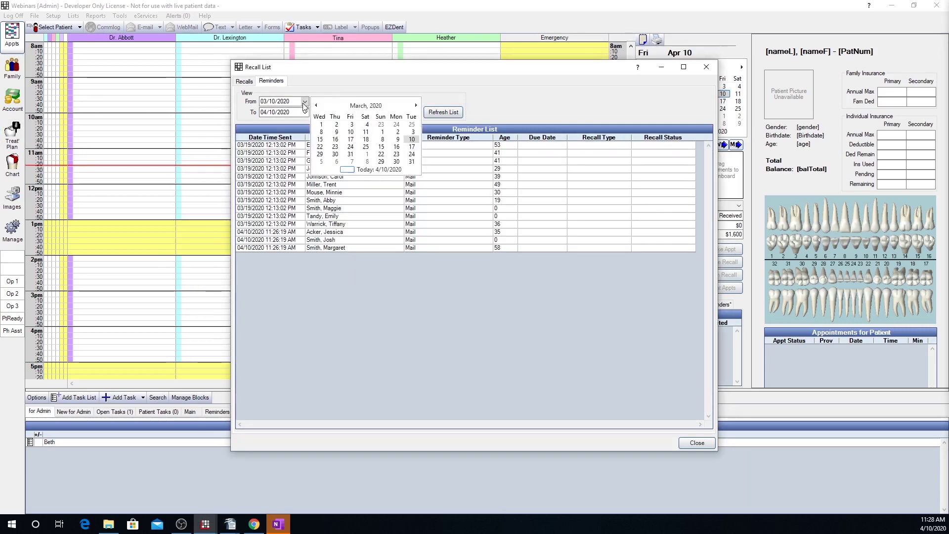
click(304, 103)
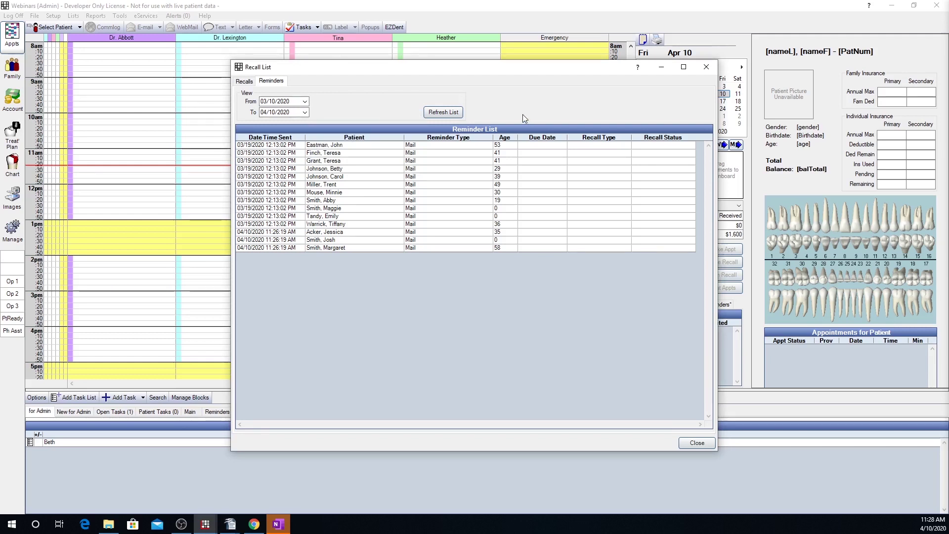
click(444, 112)
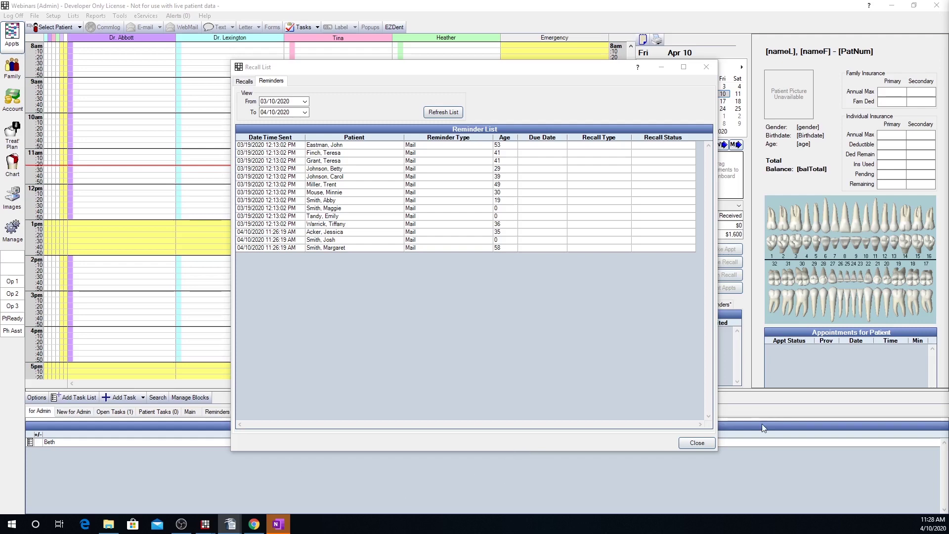
Step: Close the Recall List and open the opendental website's Contact Information page in Chrome
click(698, 443)
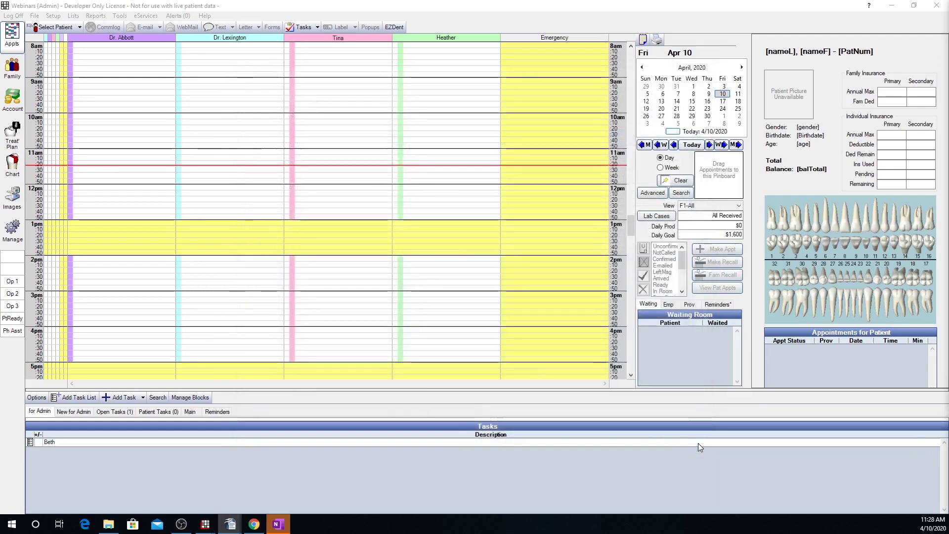
click(261, 525)
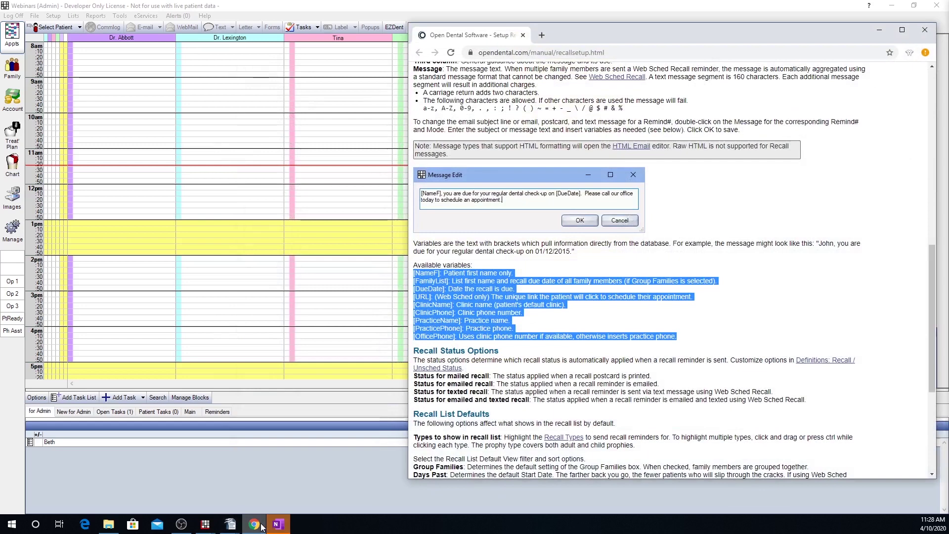
click(645, 57)
text(opendental)
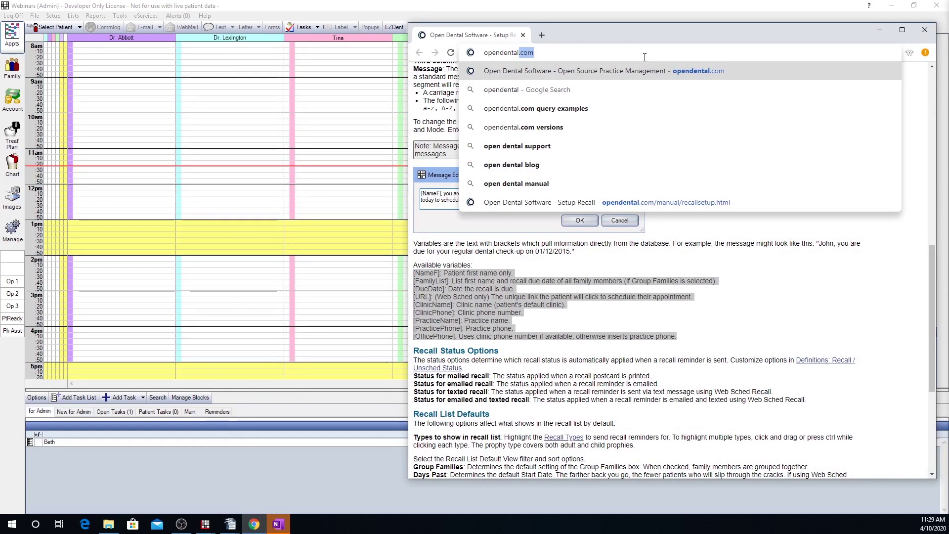
key(Return)
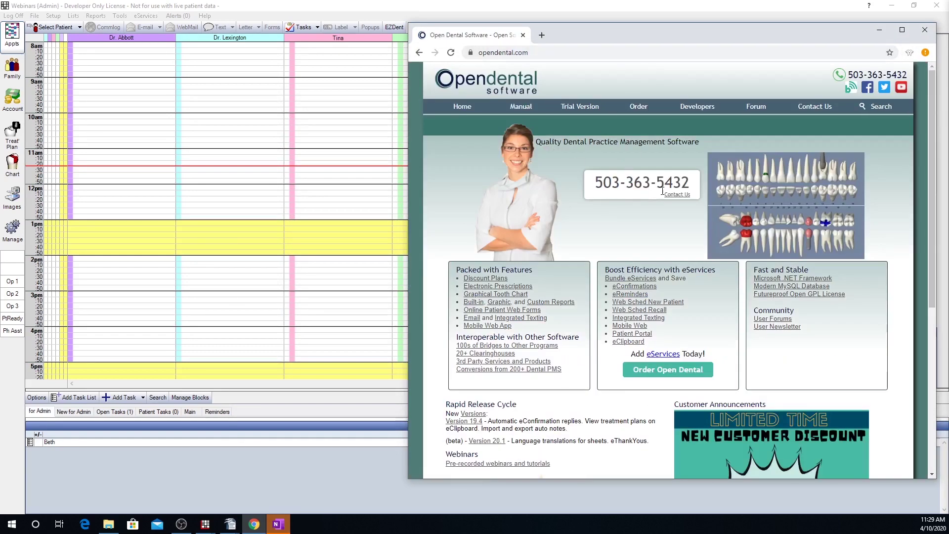
click(675, 195)
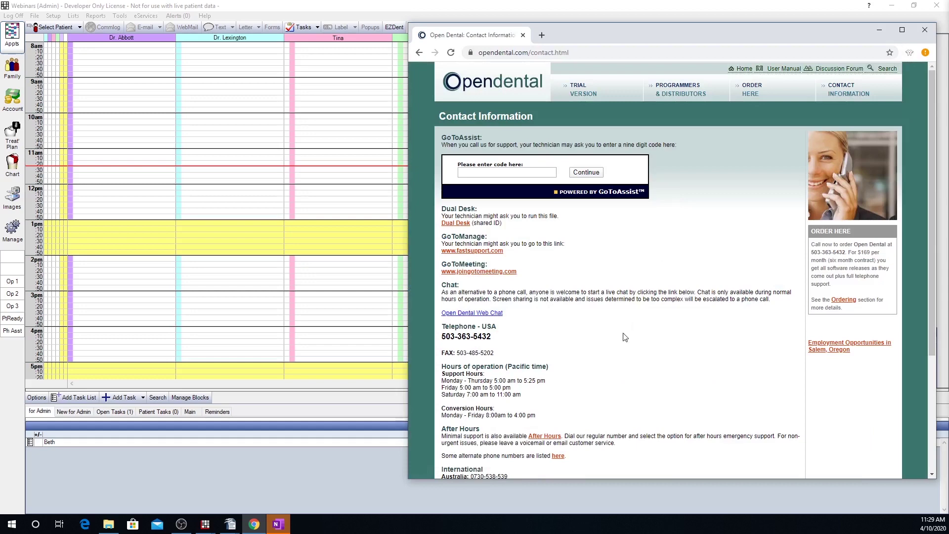